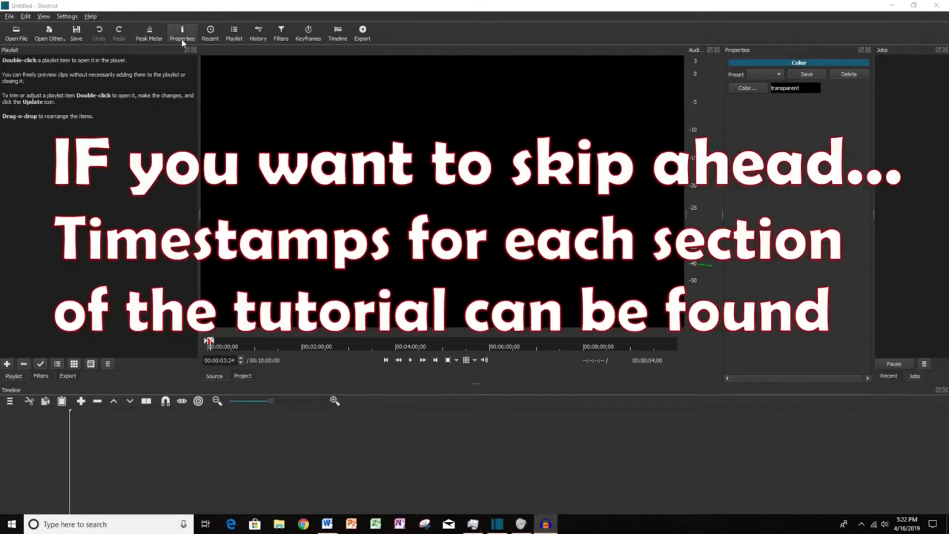
- Open the project Add text clip to edit.mlt and place the playhead near the start of the timeline, at 00:00:00:07
left_click(23, 33)
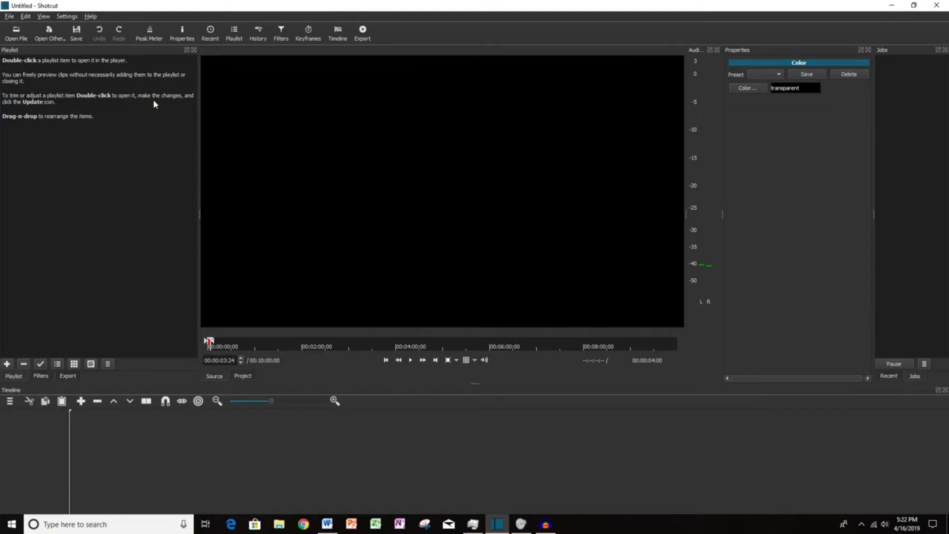
left_click(10, 16)
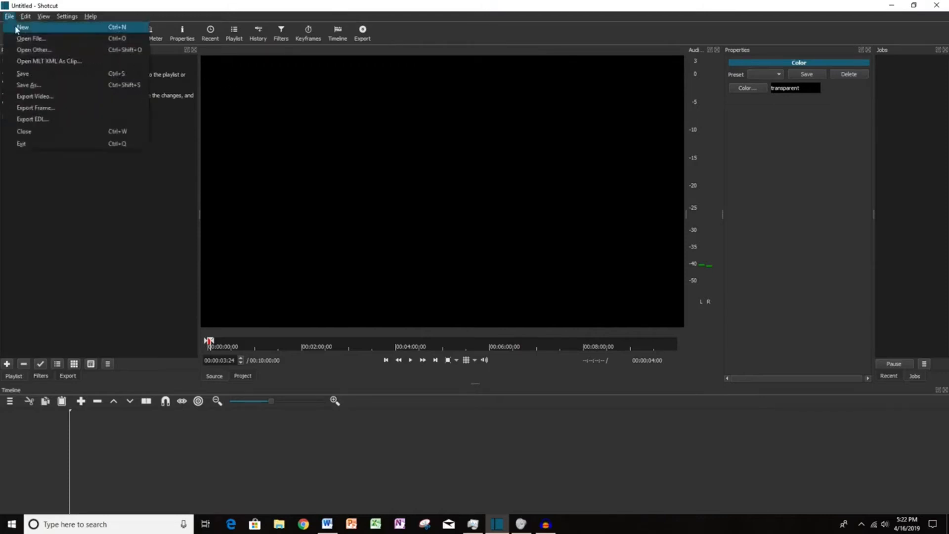
left_click(35, 39)
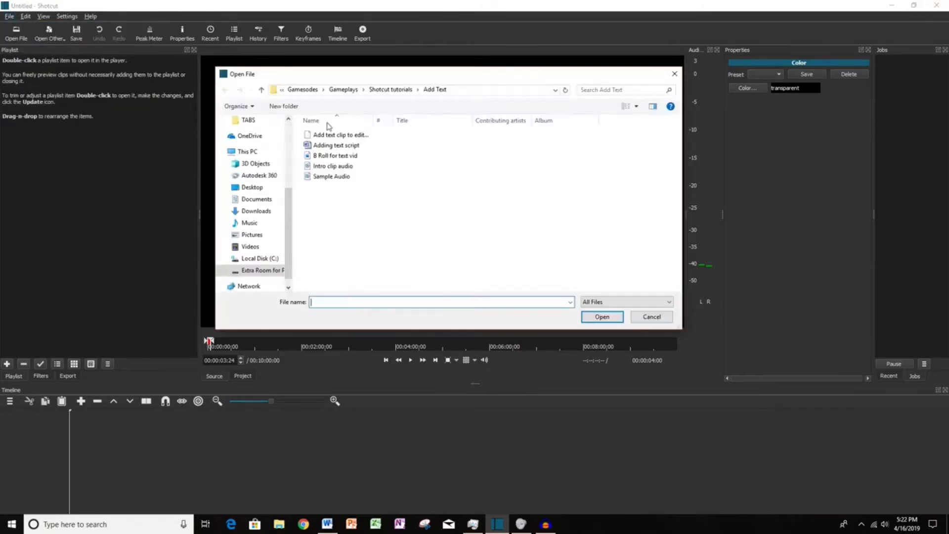
double_click(364, 136)
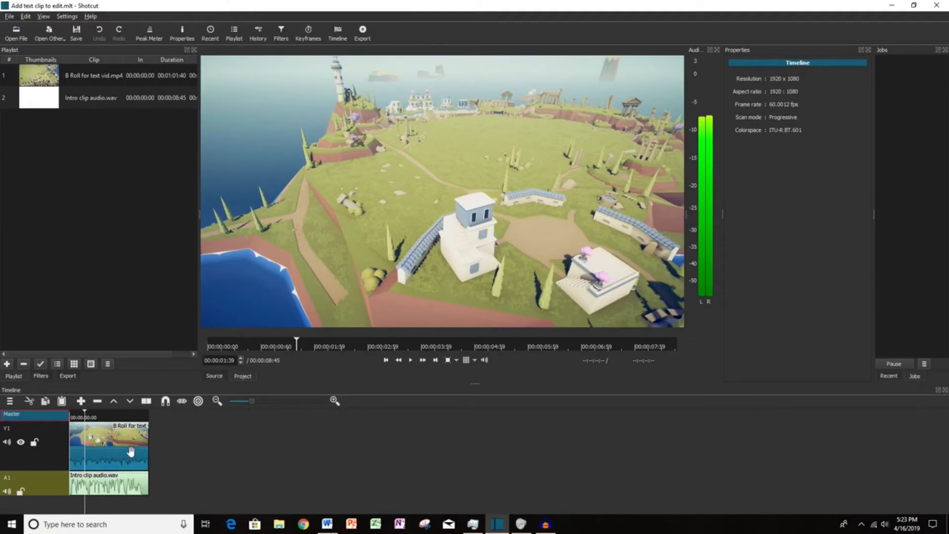
scroll(121, 454, "up", 3)
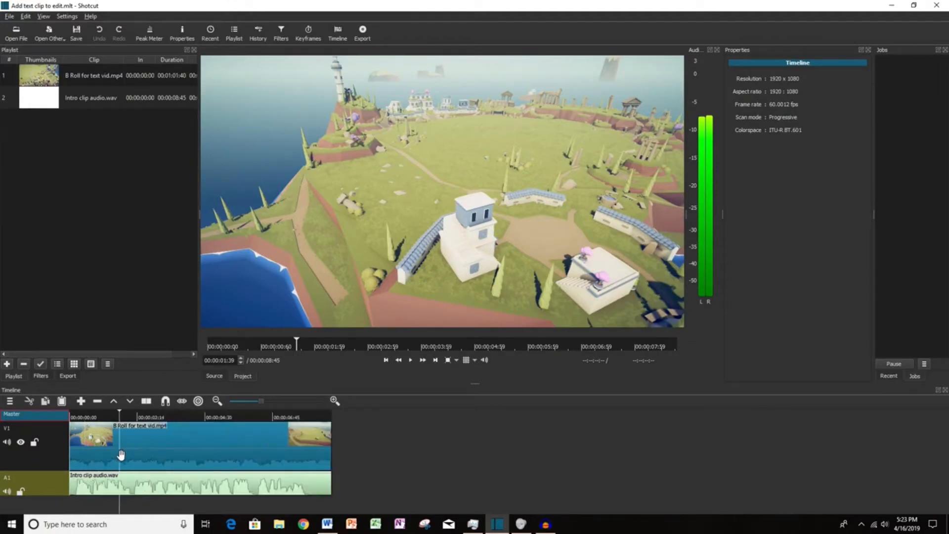
scroll(186, 455, "up", 2)
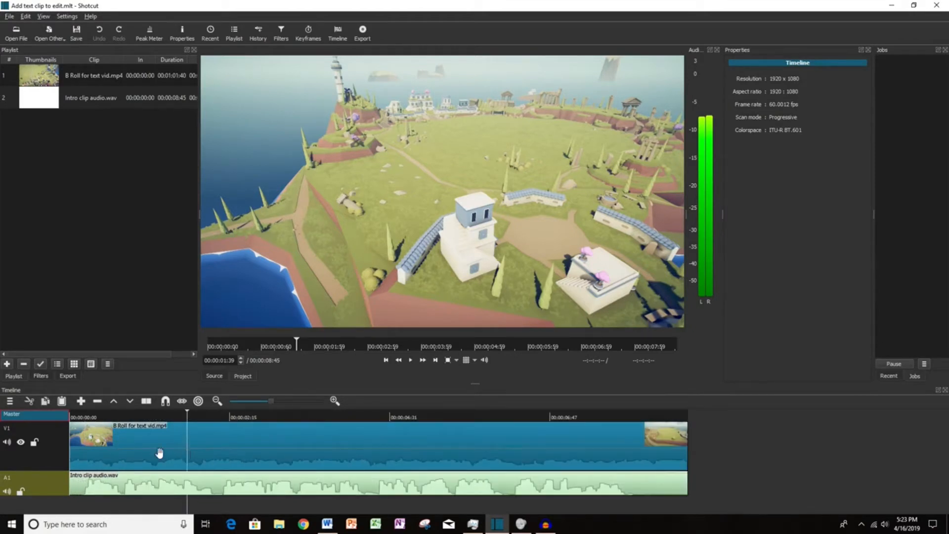
left_click(78, 418)
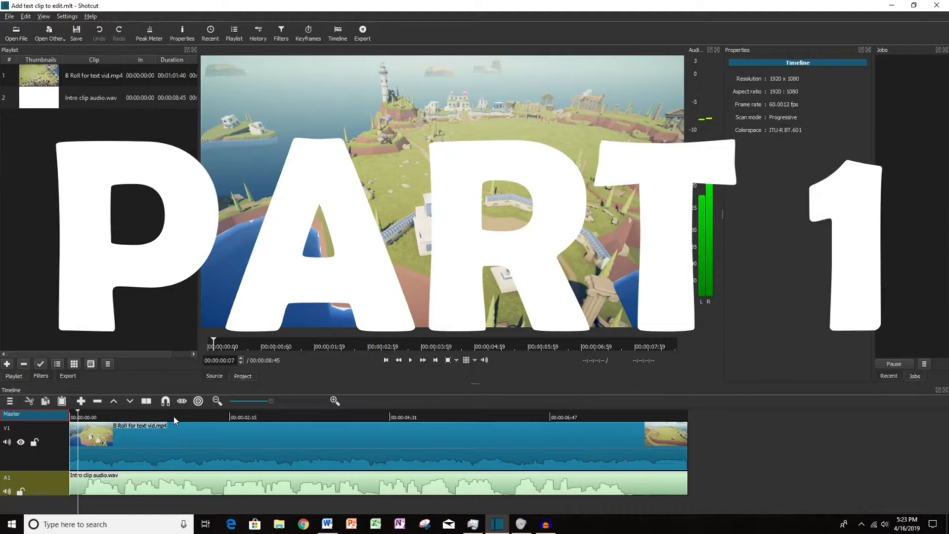
- Add a Text filter to the B Roll for text vid.mp4 clip on track V1
left_click(125, 440)
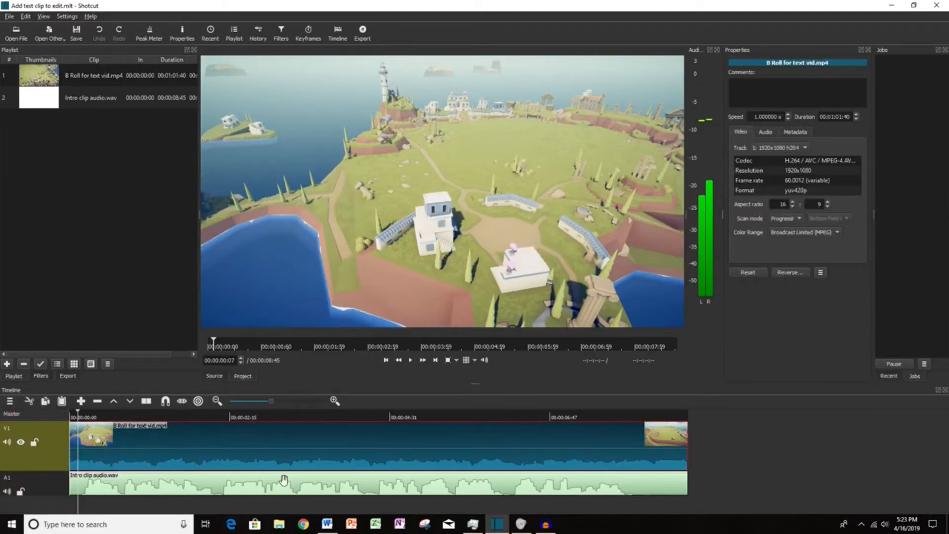
left_click(283, 33)
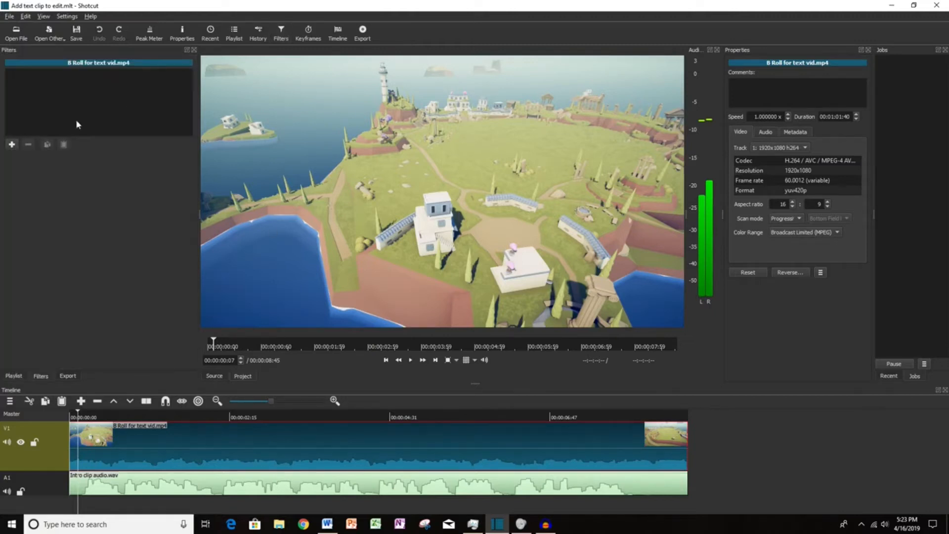
left_click(12, 144)
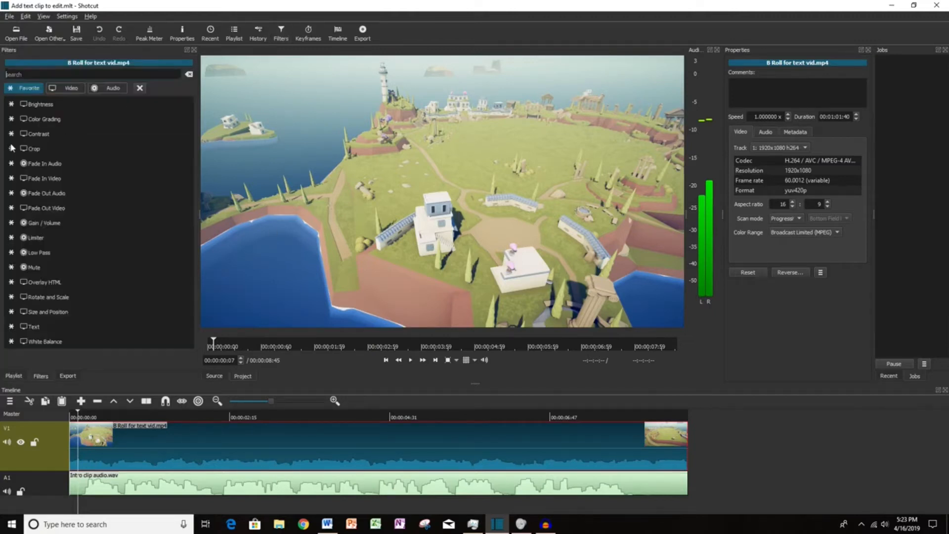
left_click(65, 89)
scroll(84, 200, "down", 4)
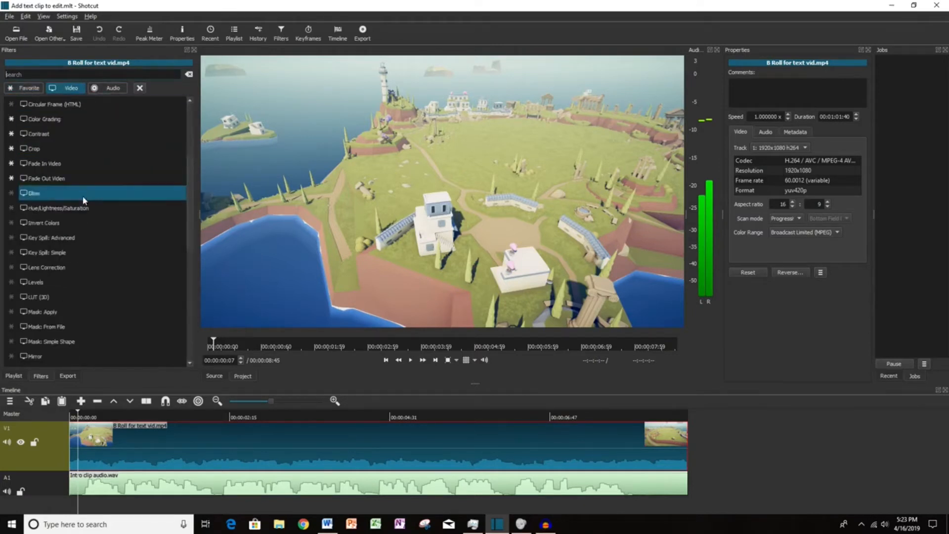
scroll(83, 203, "down", 6)
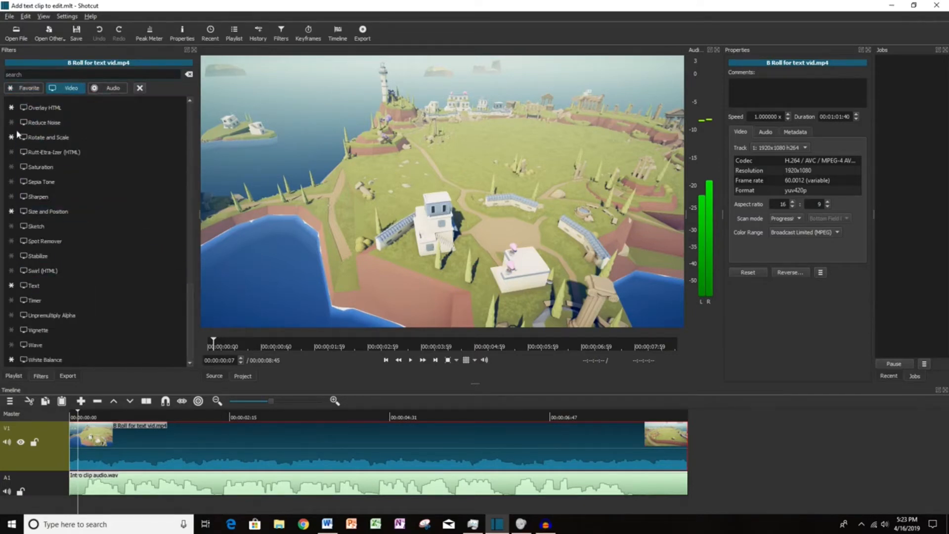
left_click(30, 89)
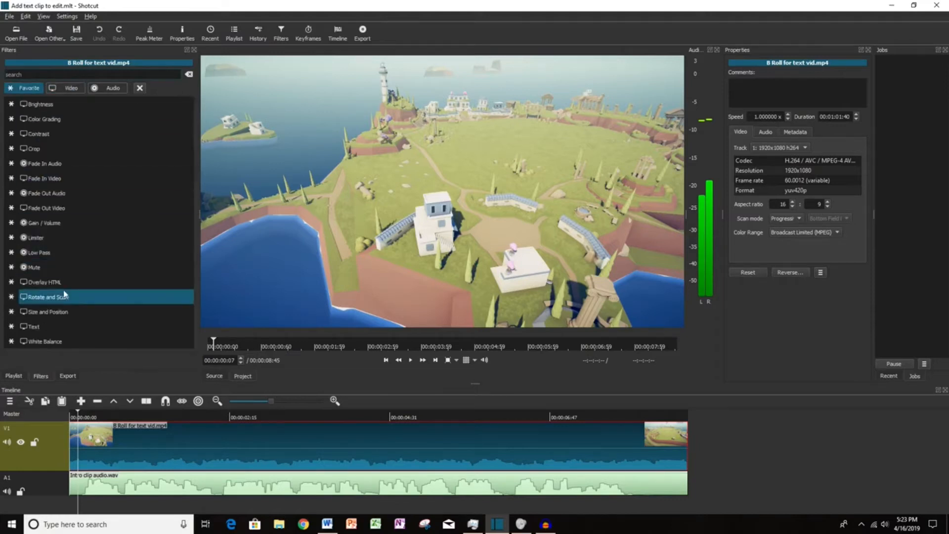
left_click(33, 327)
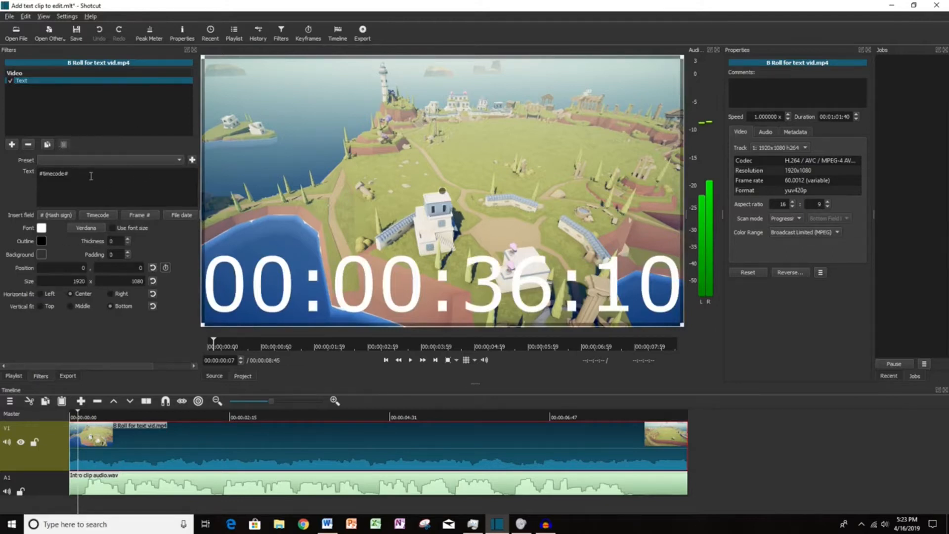
- Apply the Top Left preset to the text and set its font to Berlin Sans FB Demi Bold
left_click(118, 159)
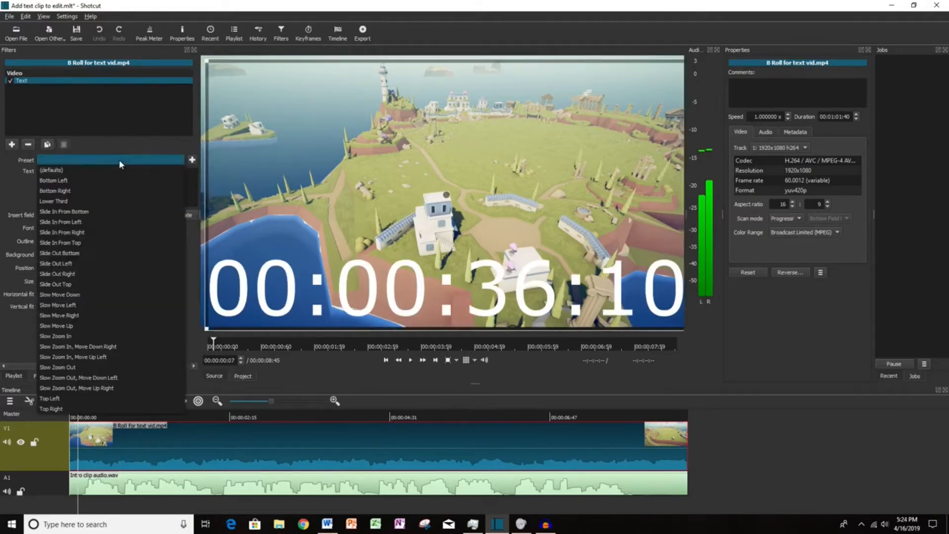
left_click(65, 399)
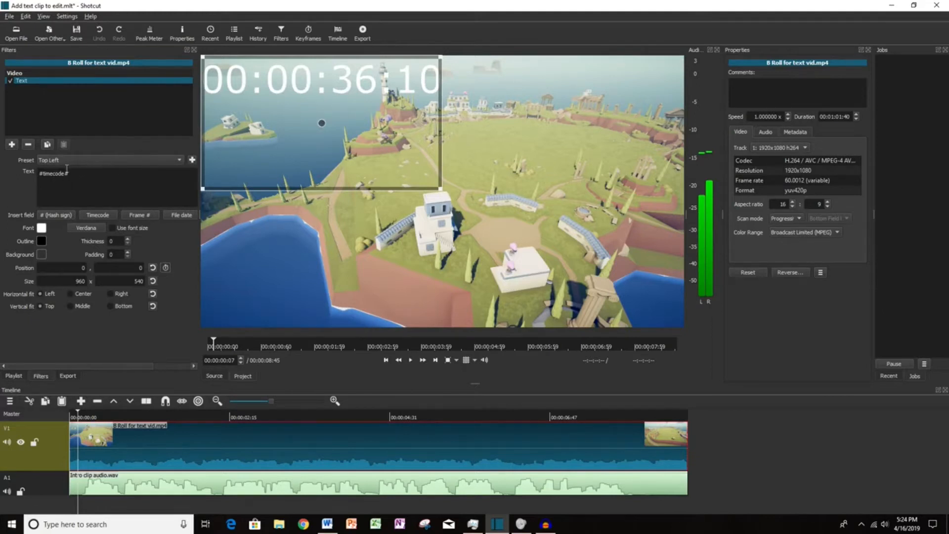
left_click(86, 232)
left_click(390, 210)
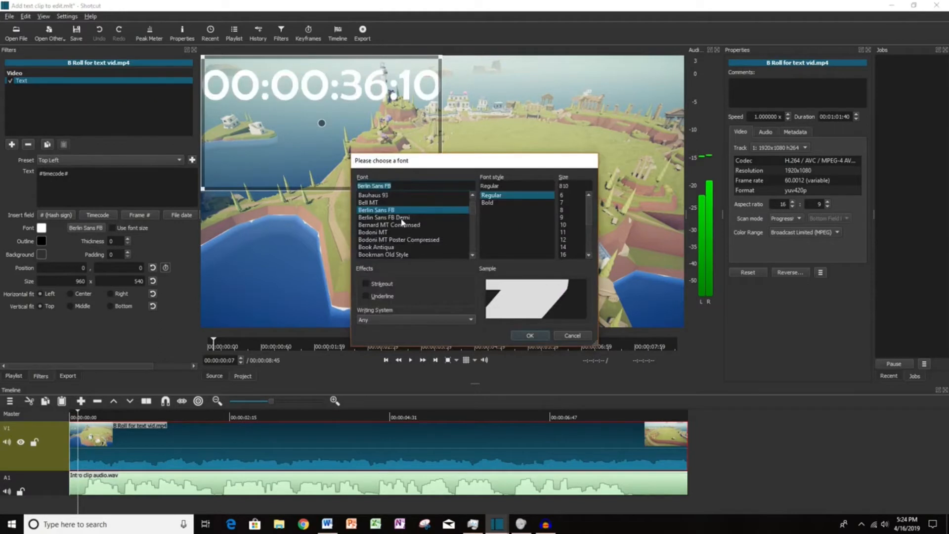
left_click(401, 219)
left_click(526, 336)
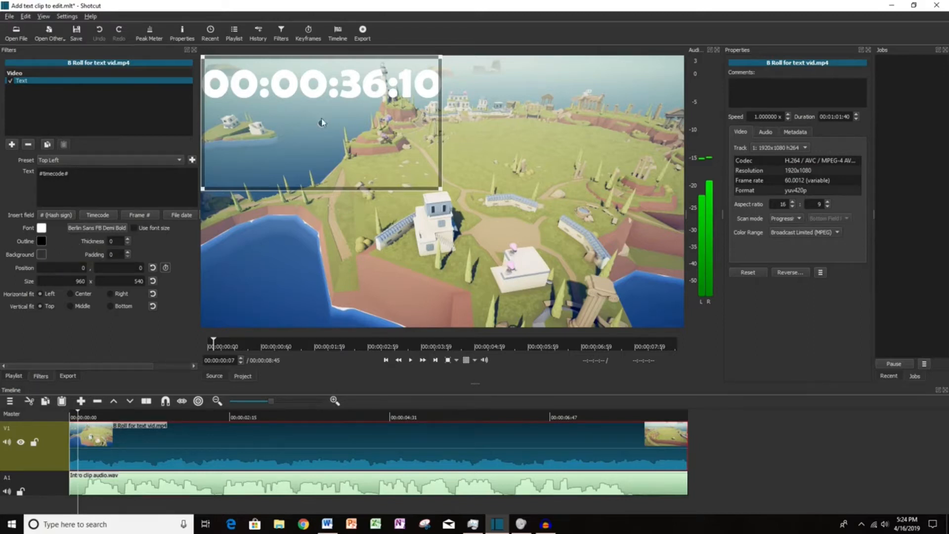
- Set the text's outline thickness to 20 and move its box to about 230, 379 in the frame
left_click_drag(321, 120, 358, 203)
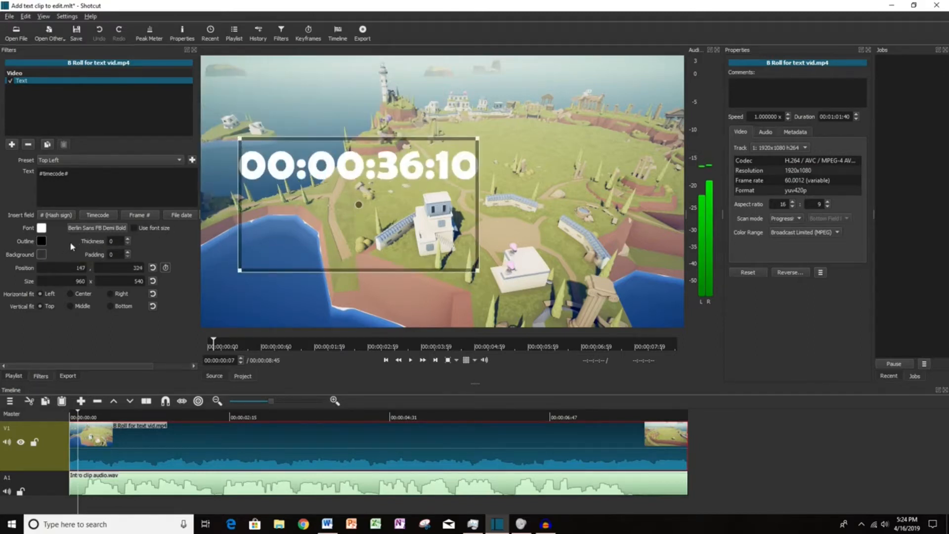
left_click(113, 241)
type("20")
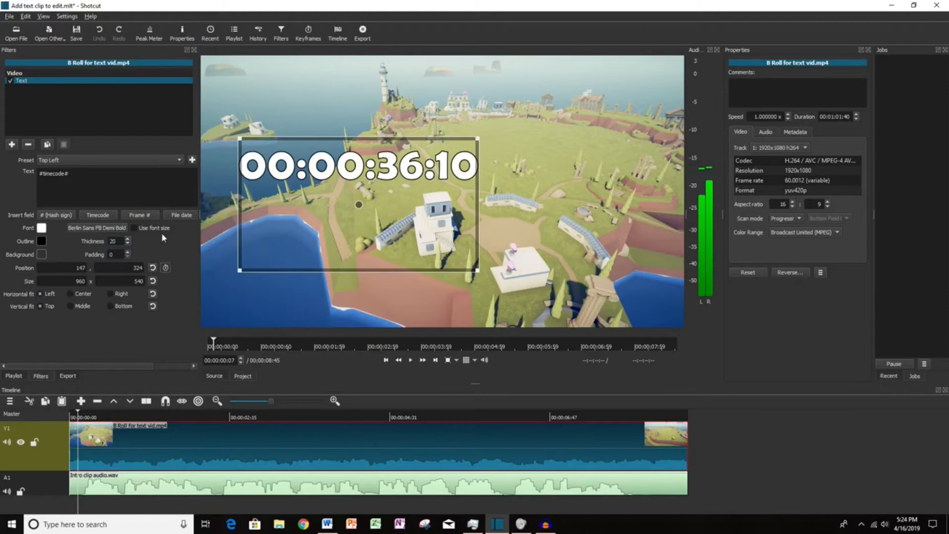
left_click(128, 244)
left_click(128, 238)
left_click_drag(358, 206, 378, 217)
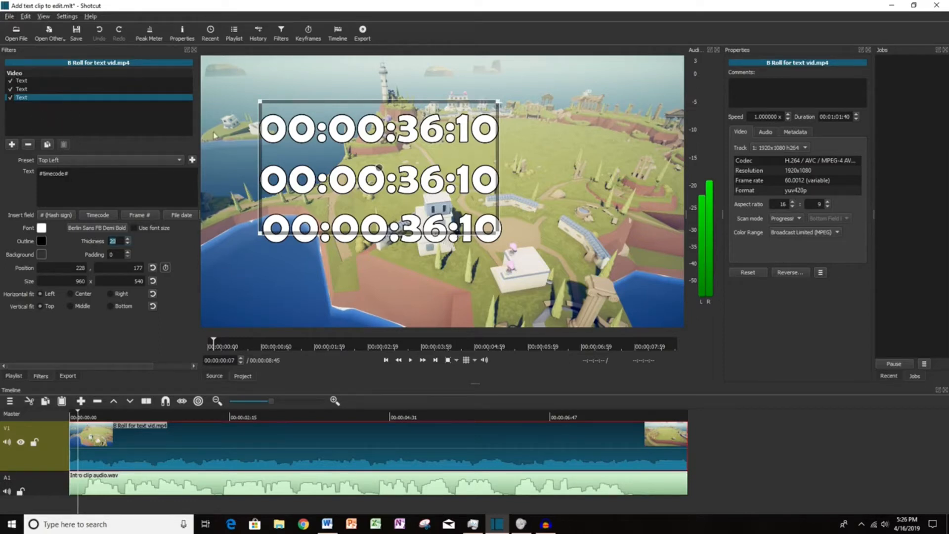
- Toggle the three Text filters on the clip, leaving only the first one enabled
left_click(10, 99)
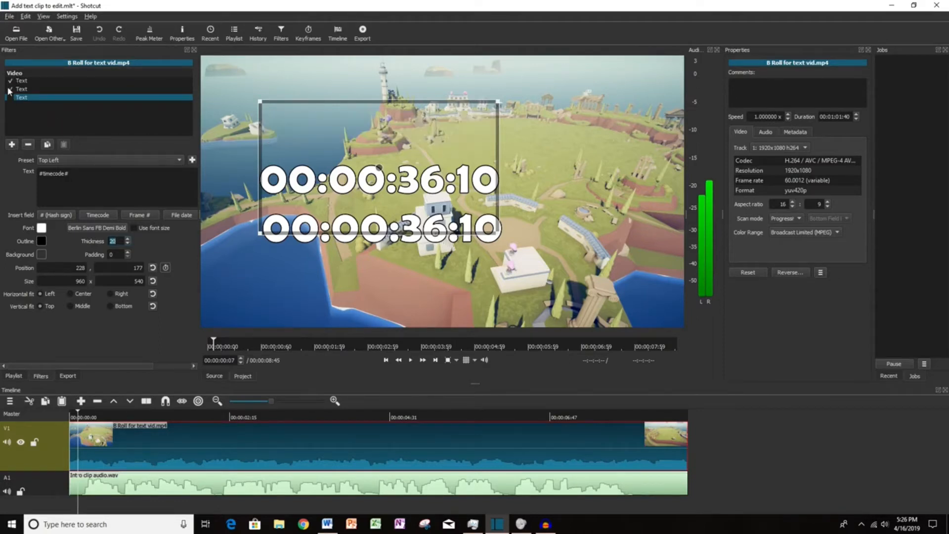
left_click(10, 90)
left_click(11, 81)
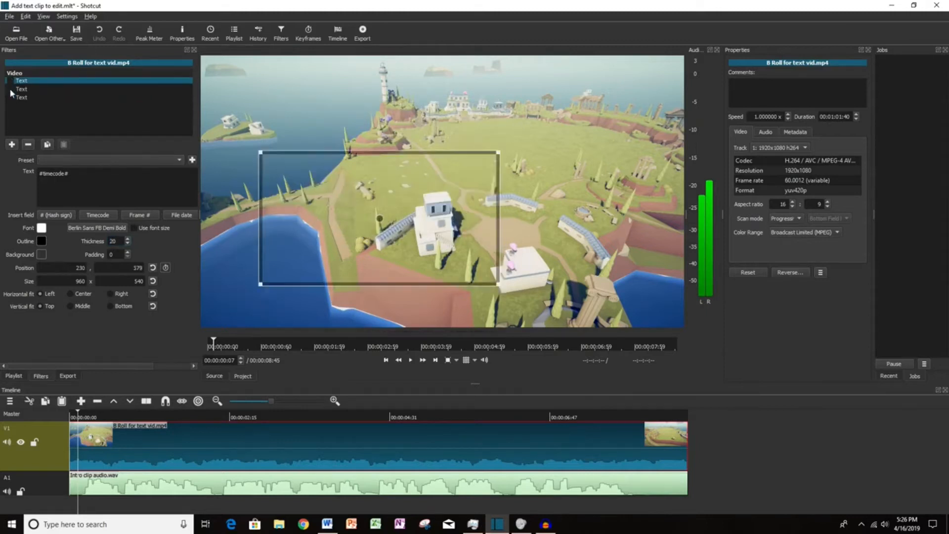
left_click(11, 89)
left_click(10, 98)
left_click(11, 82)
left_click(10, 90)
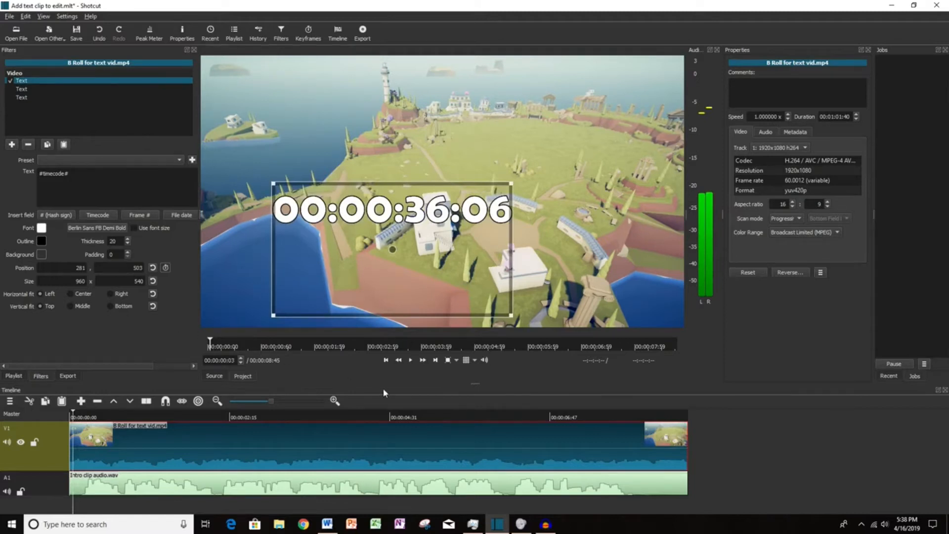
- Preview the timecode text in playback and split the V1 video clip at 00:00:00:46
left_click(411, 361)
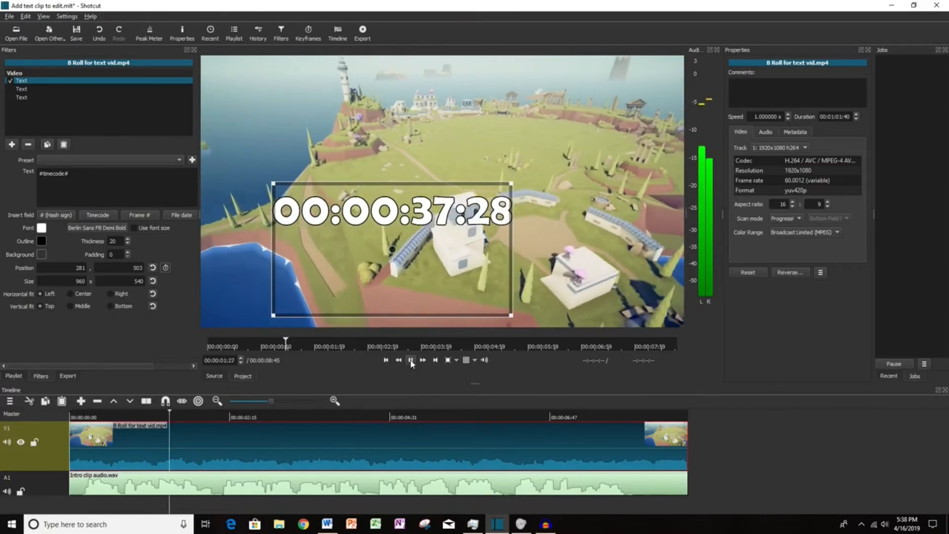
left_click(411, 361)
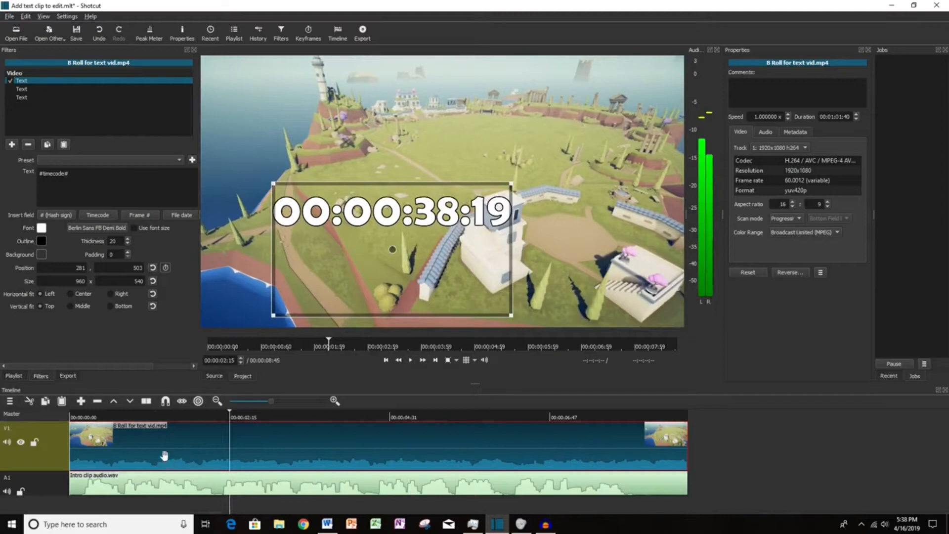
left_click(126, 419)
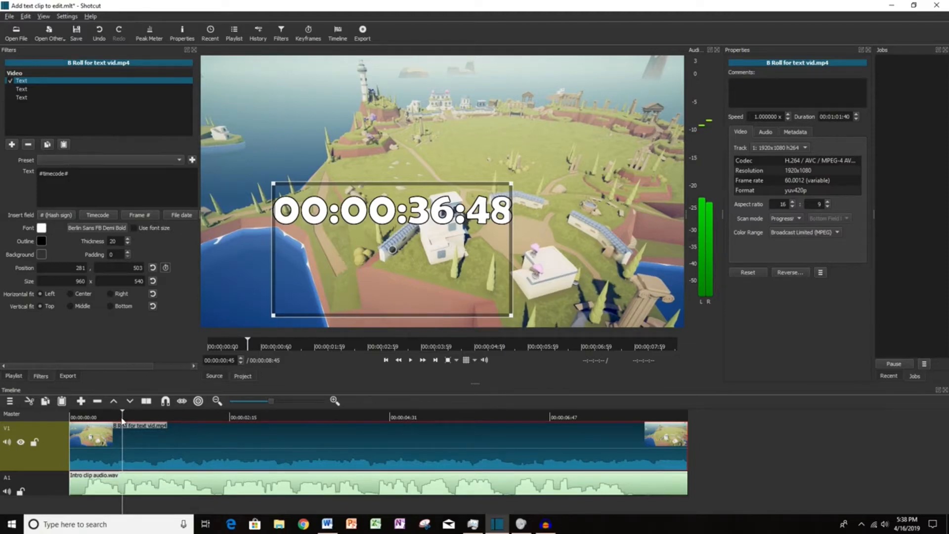
left_click_drag(125, 419, 125, 419)
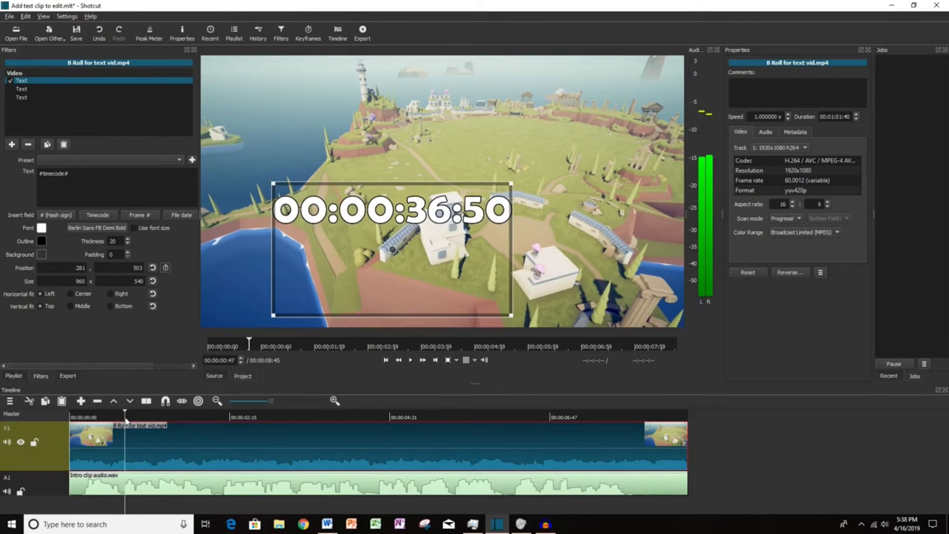
left_click(123, 418)
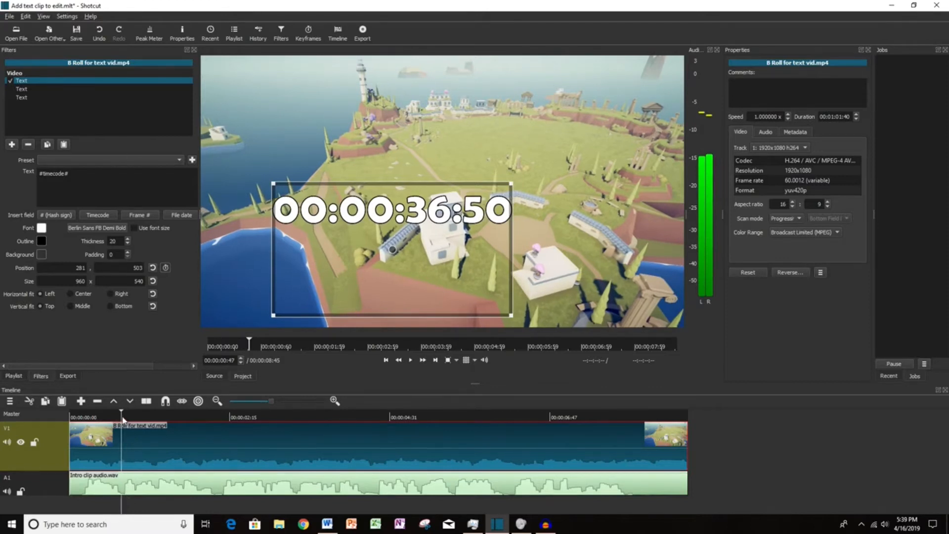
left_click(124, 419)
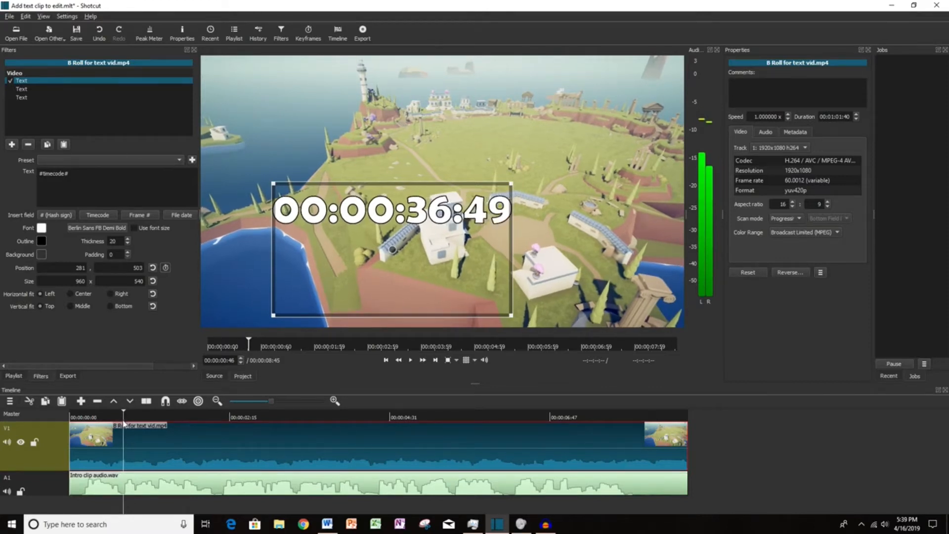
left_click(149, 403)
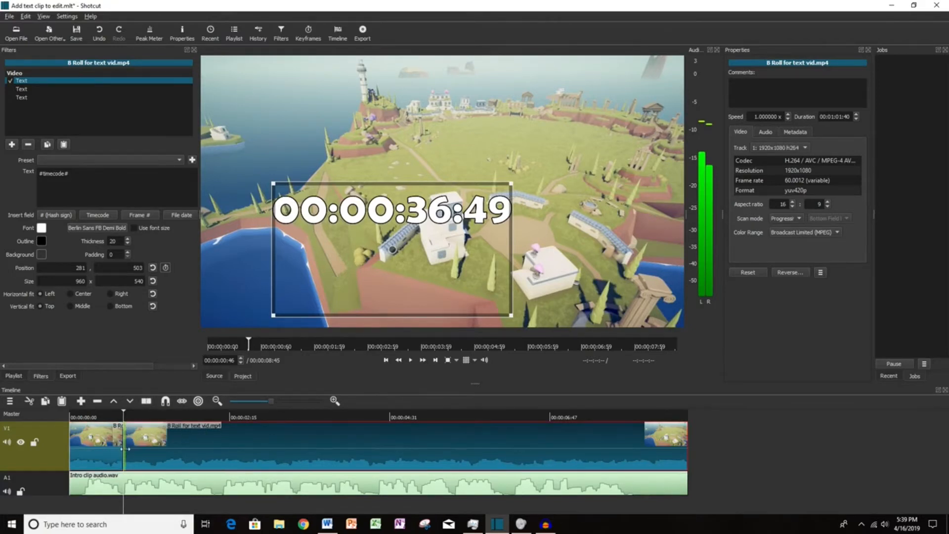
- Replace the timecode with "Welcome to Gamesodes!" and rearrange its text box to about 1378 x 774 at 69, 240
left_click_drag(398, 247, 449, 181)
double_click(58, 174)
left_click_drag(70, 176, 33, 177)
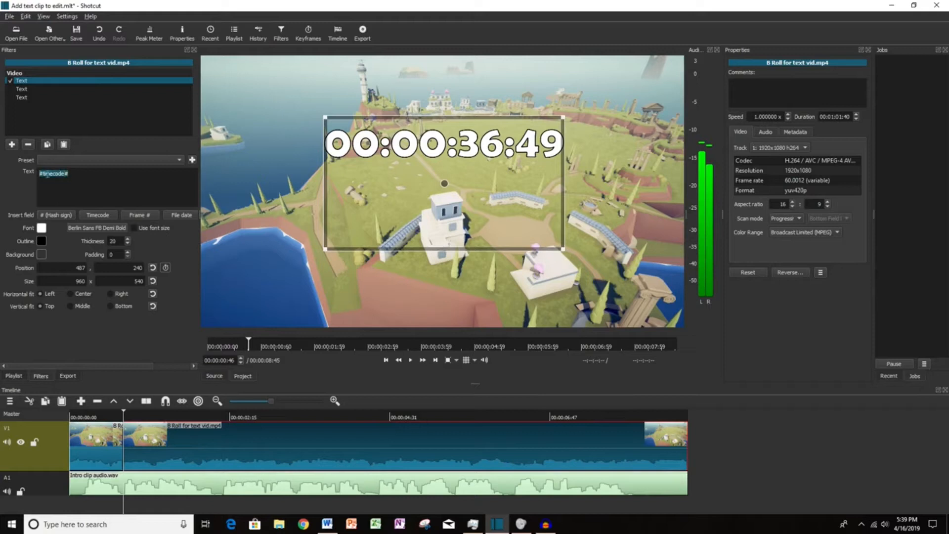
type("Welcome")
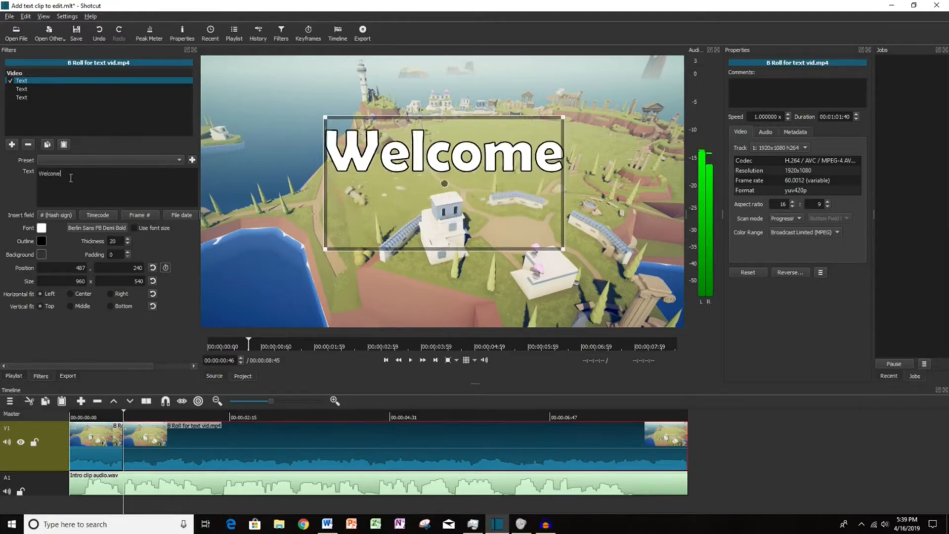
type(" to Gamesodes!")
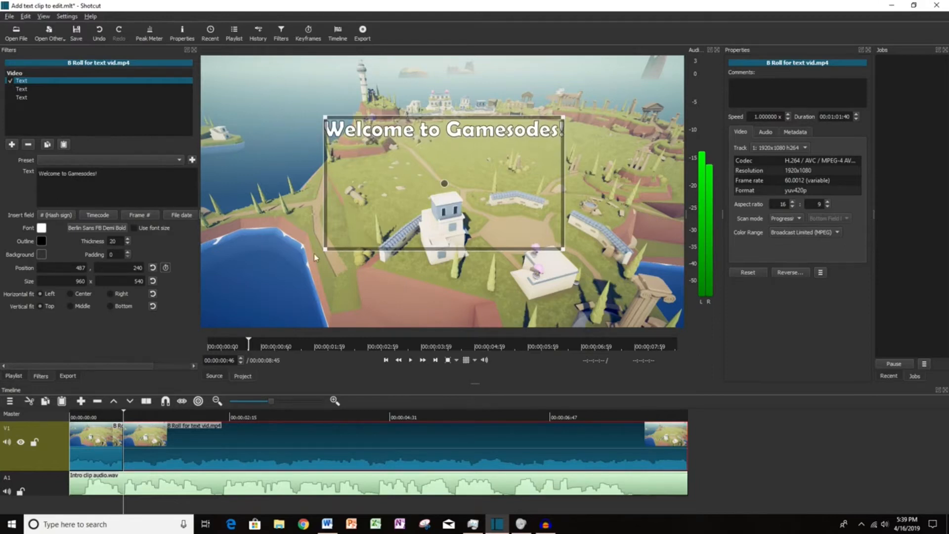
left_click_drag(325, 248, 217, 311)
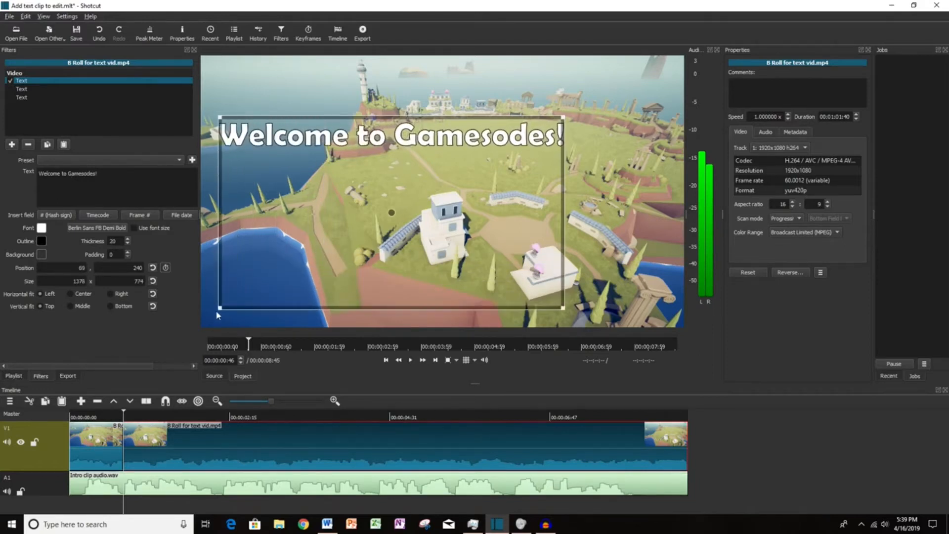
- Enlarge and move the title's text box to about 1649 x 927 at 197, 203, and preview the title in playback
left_click_drag(563, 118, 631, 79)
left_click_drag(432, 197, 465, 227)
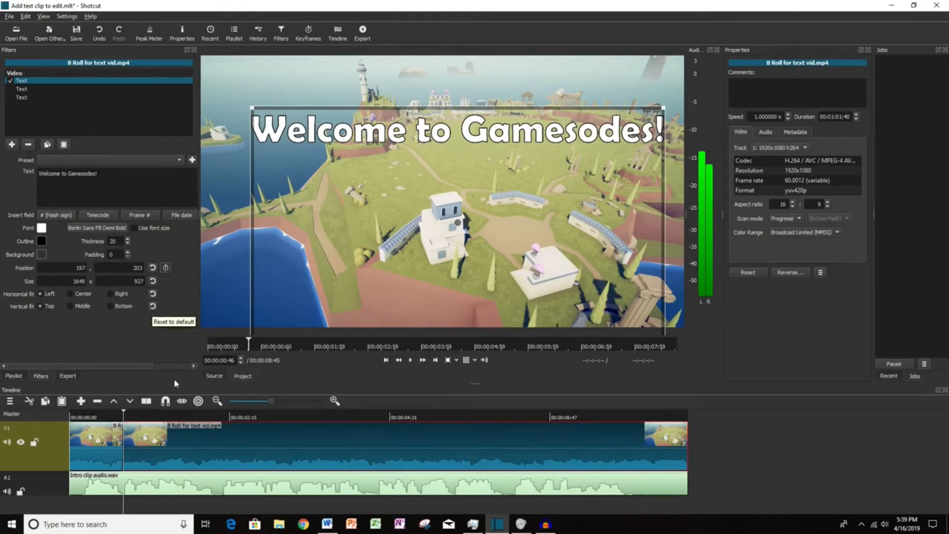
left_click(409, 362)
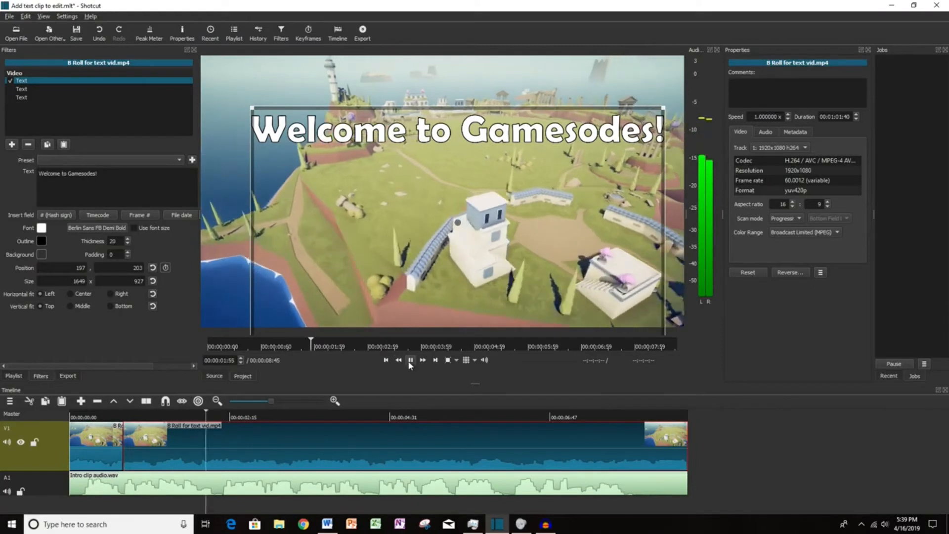
key("k")
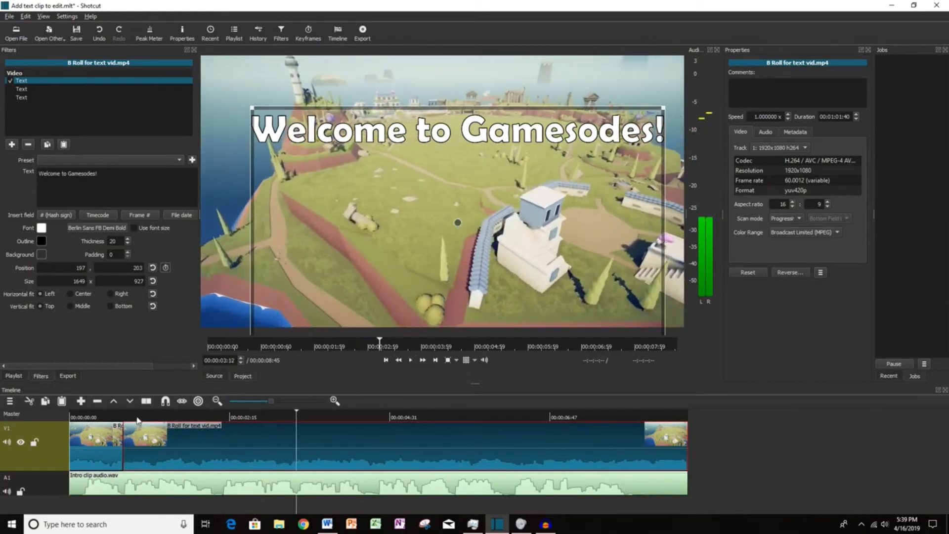
- Split the V1 video clip at 00:00:02:02
left_click(120, 421)
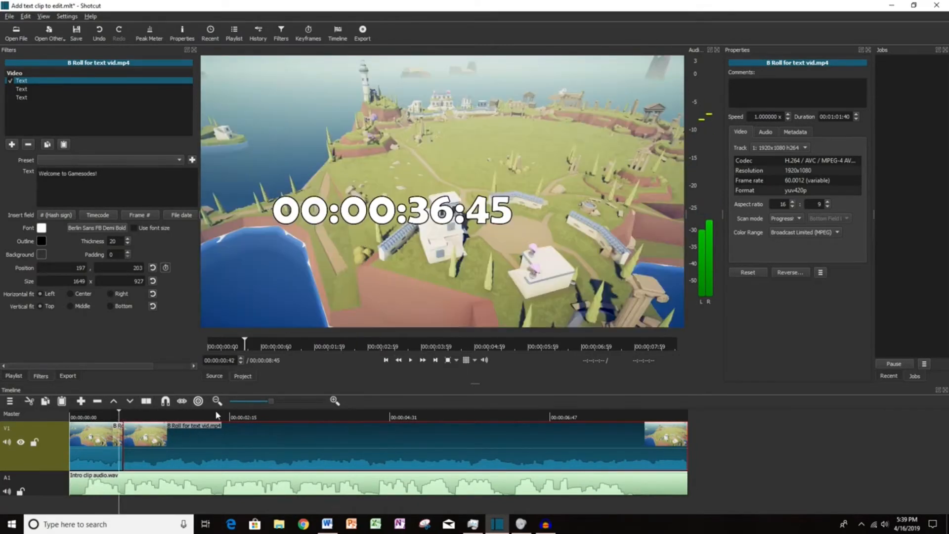
left_click(215, 418)
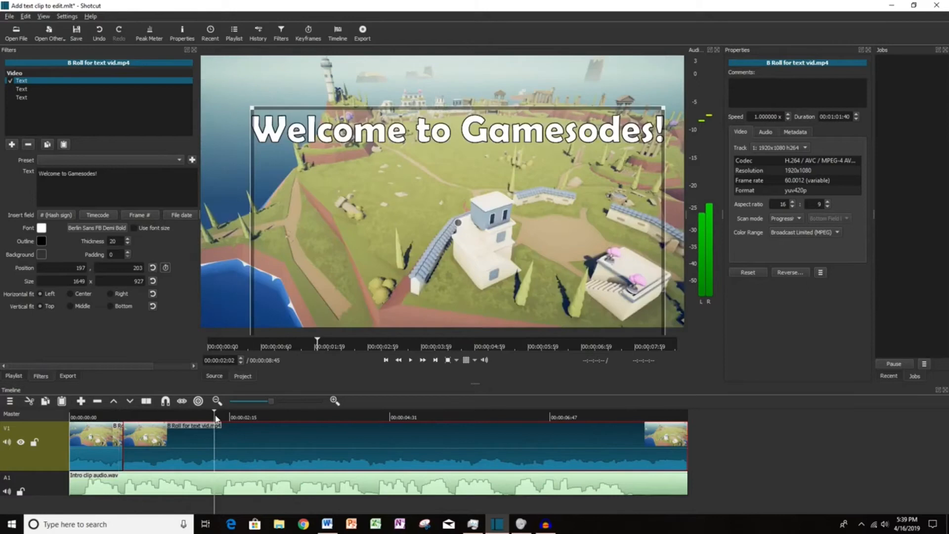
left_click(150, 404)
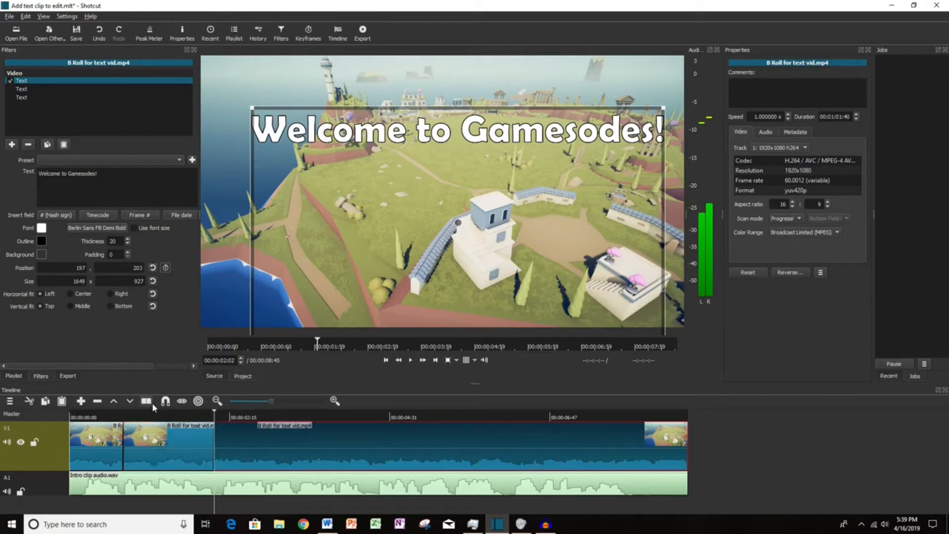
- Play back past the new cut and disable the first Text filter on the V1 segment after 00:00:02:02
left_click(165, 418)
left_click(413, 361)
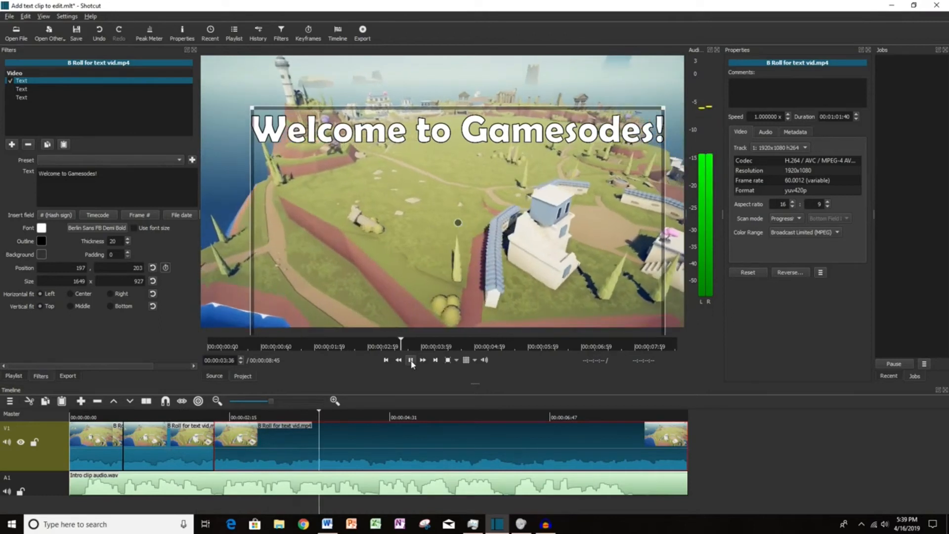
left_click(411, 360)
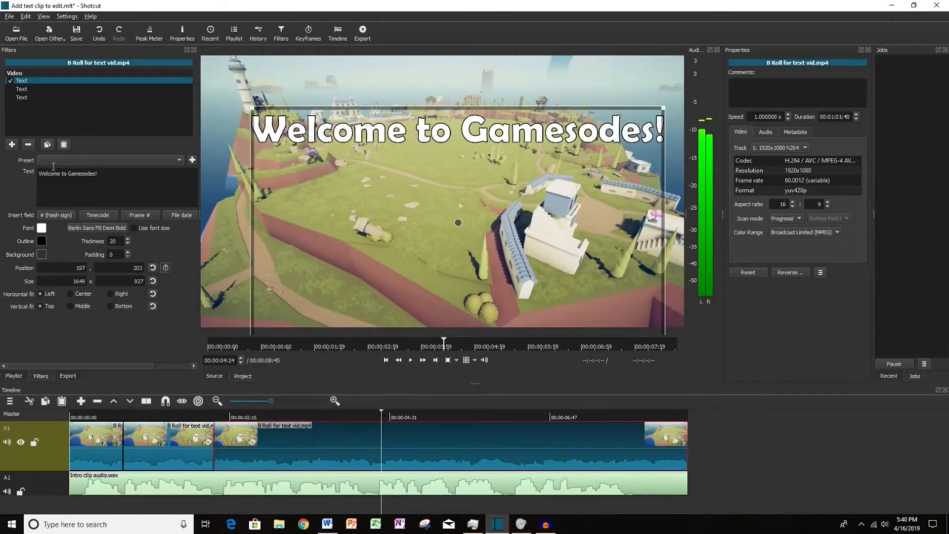
left_click(10, 81)
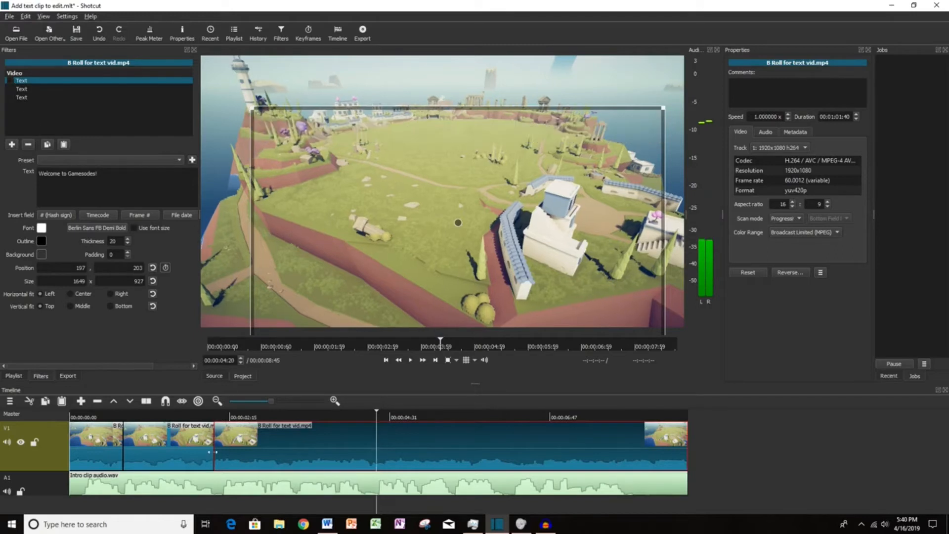
- Disable the timecode Text filter on the opening V1 segment
left_click(169, 415)
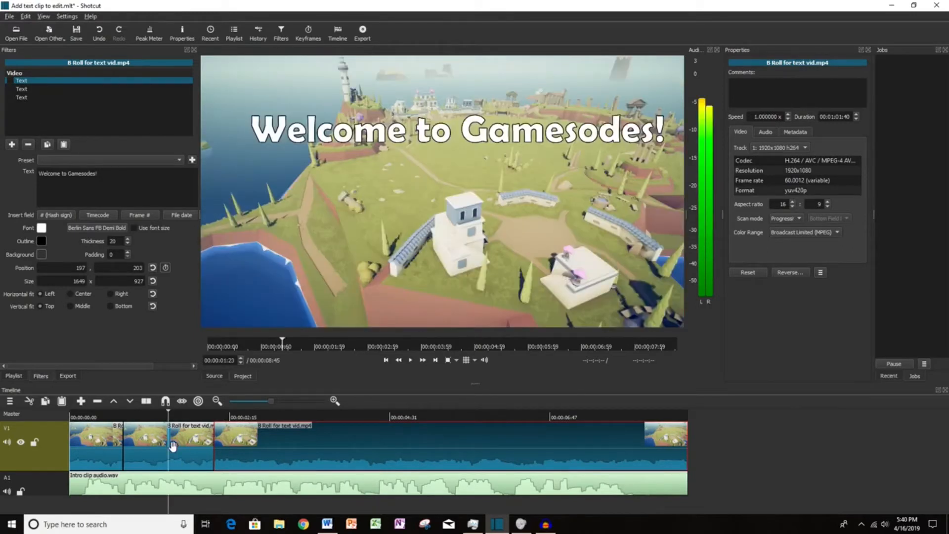
left_click(109, 417)
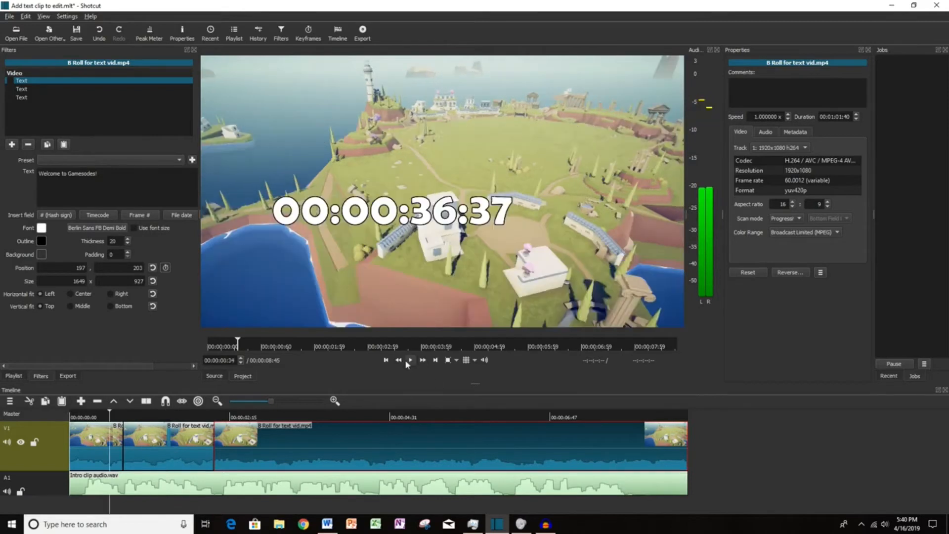
left_click(106, 441)
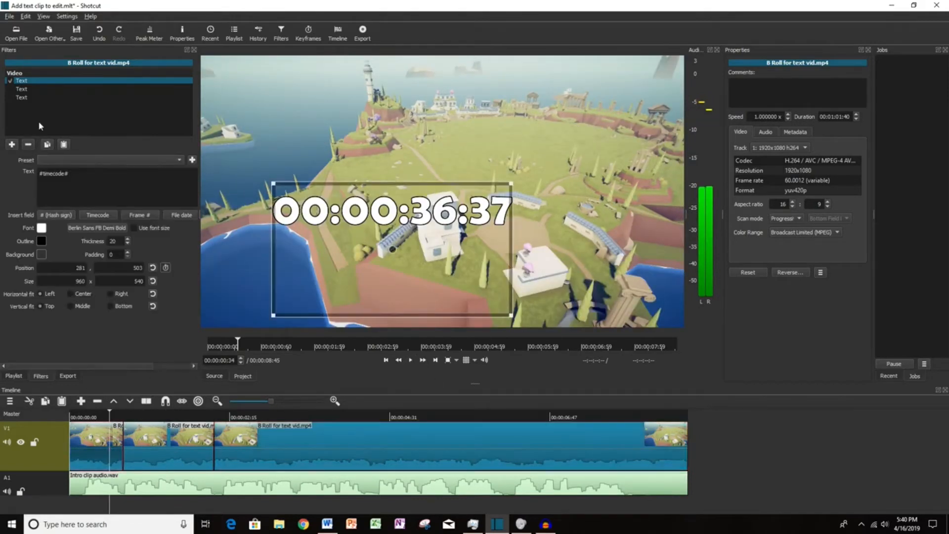
left_click(11, 81)
- Play back from about 00:00:00:39 and inspect the title segment to check when the text appears and disappears
left_click(116, 419)
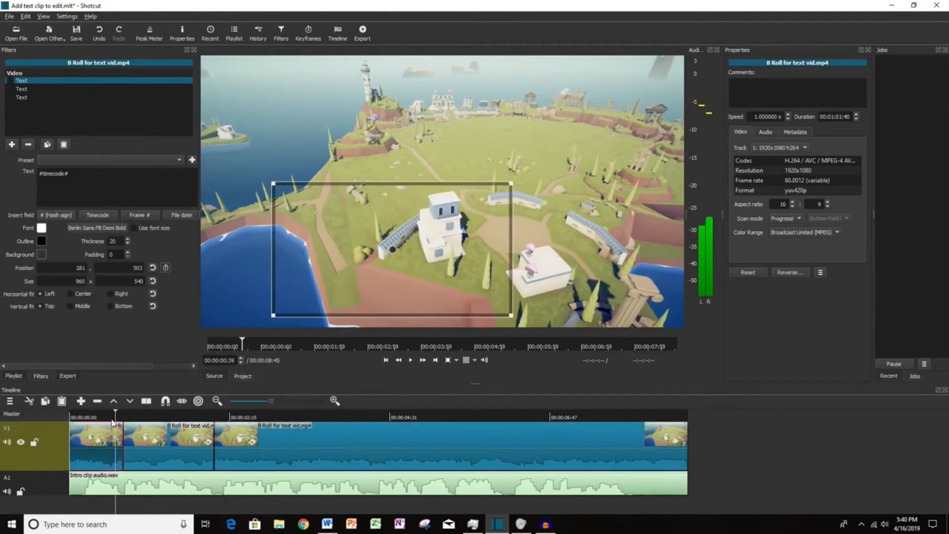
left_click(412, 359)
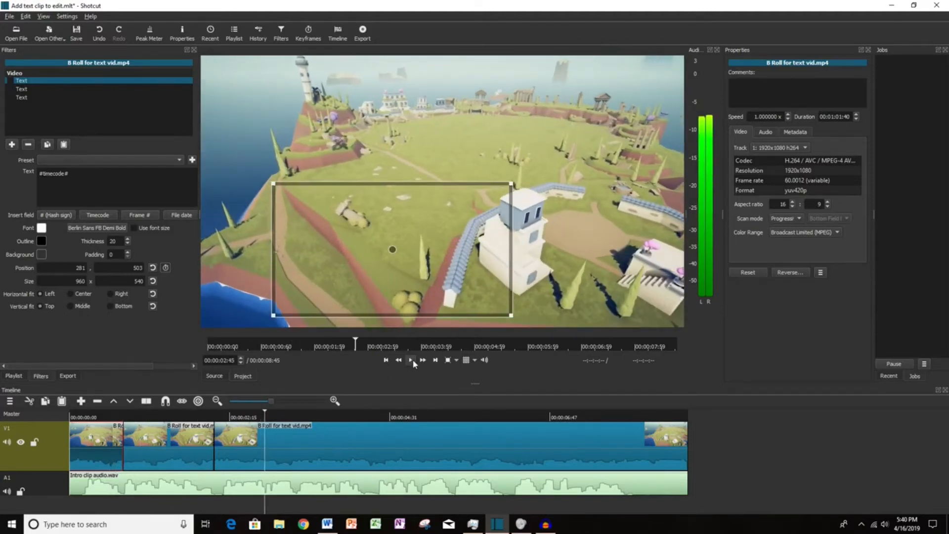
left_click(137, 417)
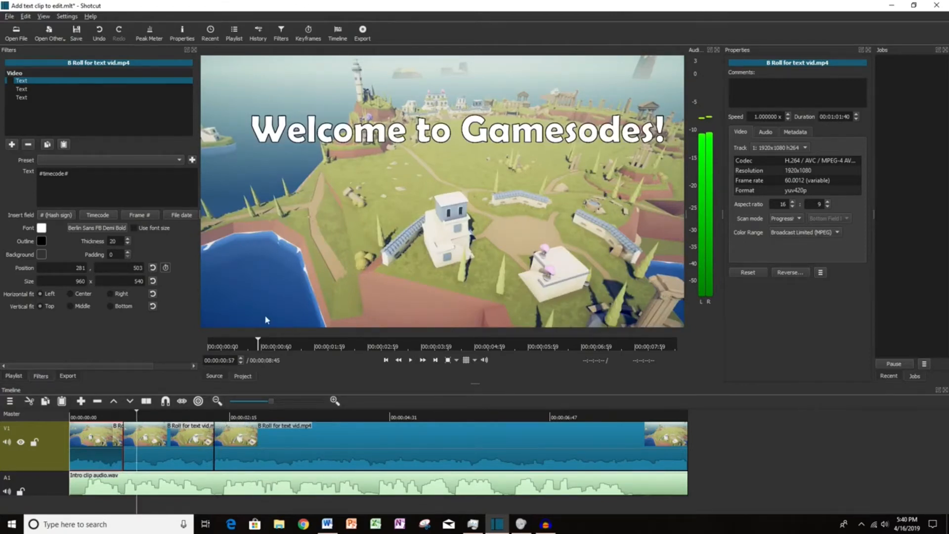
left_click(204, 419)
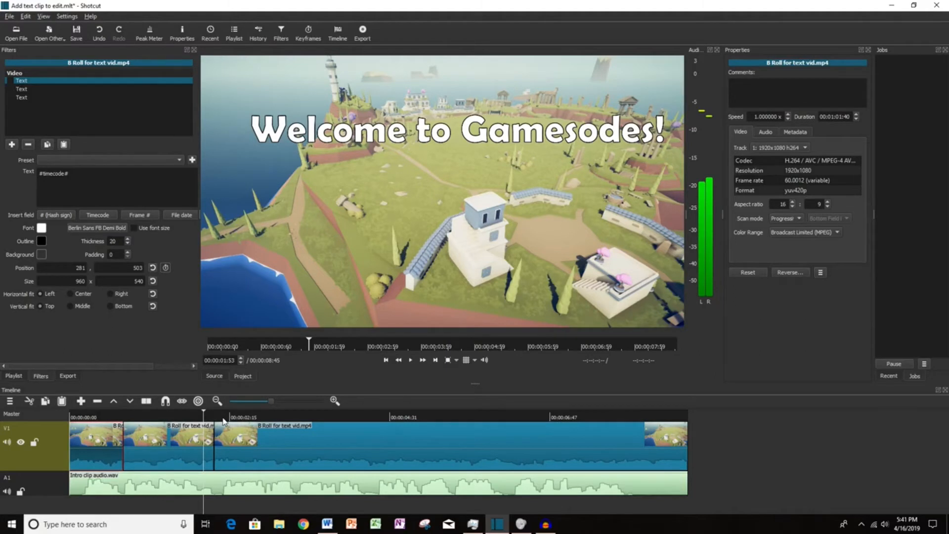
- Play back the section following the title segment and split the V1 clip at 00:00:04:21
left_click(413, 363)
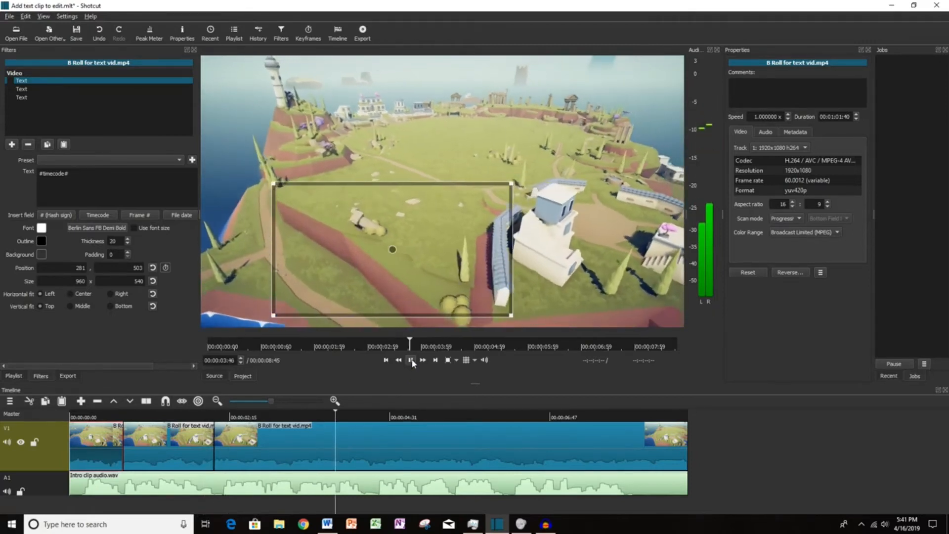
key("space")
left_click(377, 419)
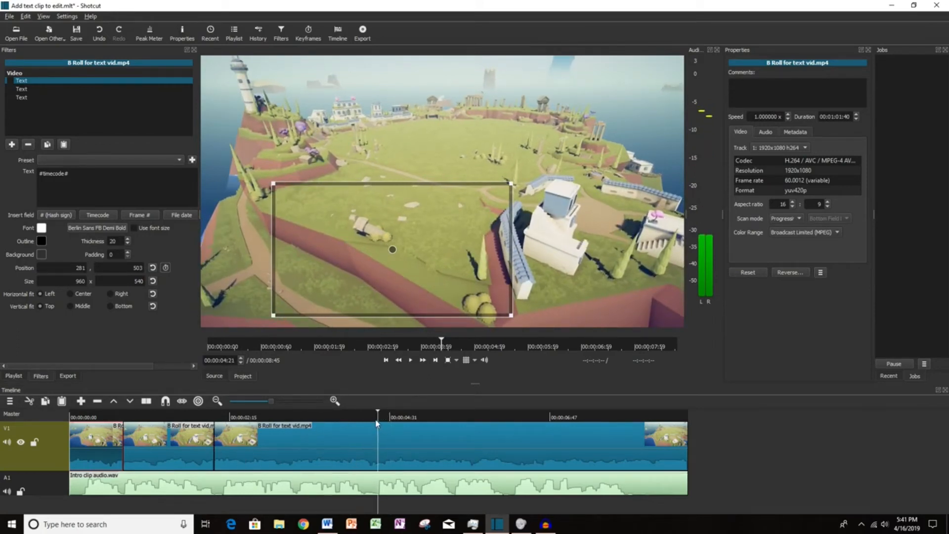
key("s")
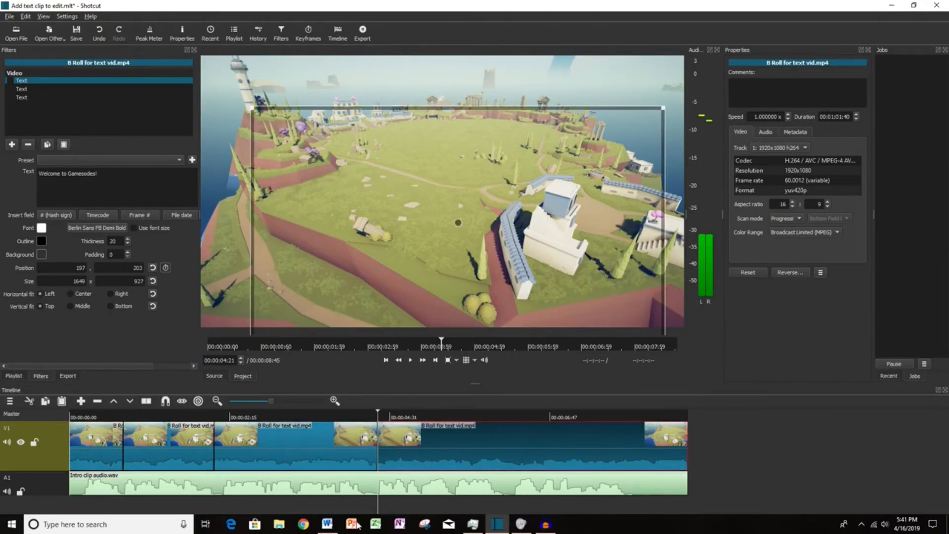
- Split the V1 clip at 00:00:02:09, just after the title segment
left_click(222, 419)
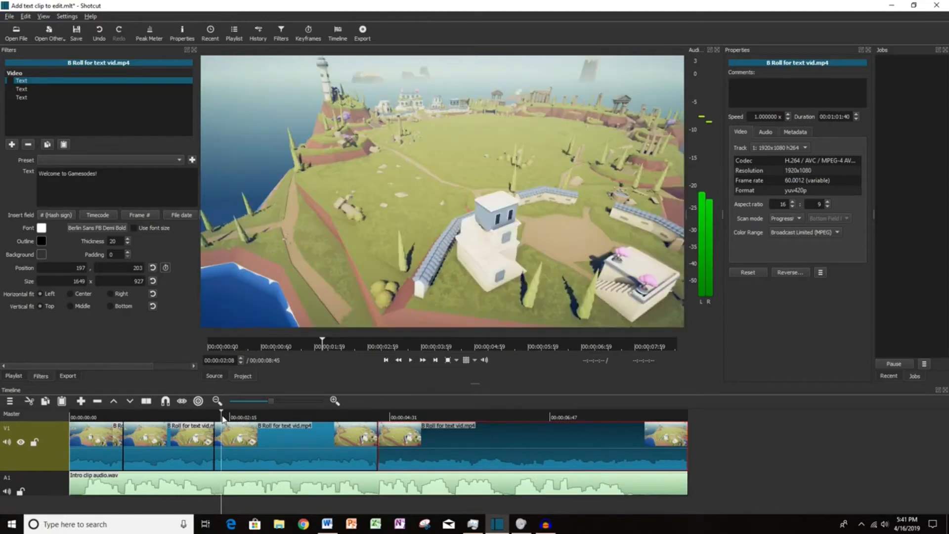
left_click_drag(222, 419, 223, 418)
key("s")
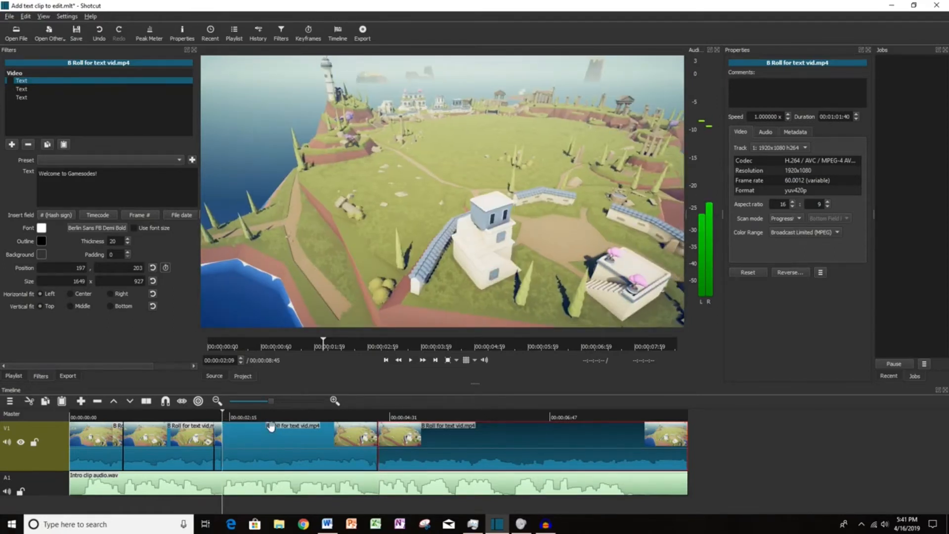
- Play back the audio following the 00:00:02:09 cut and place the playhead at 00:00:03:10
key("Left")
key("Left")
key("Left")
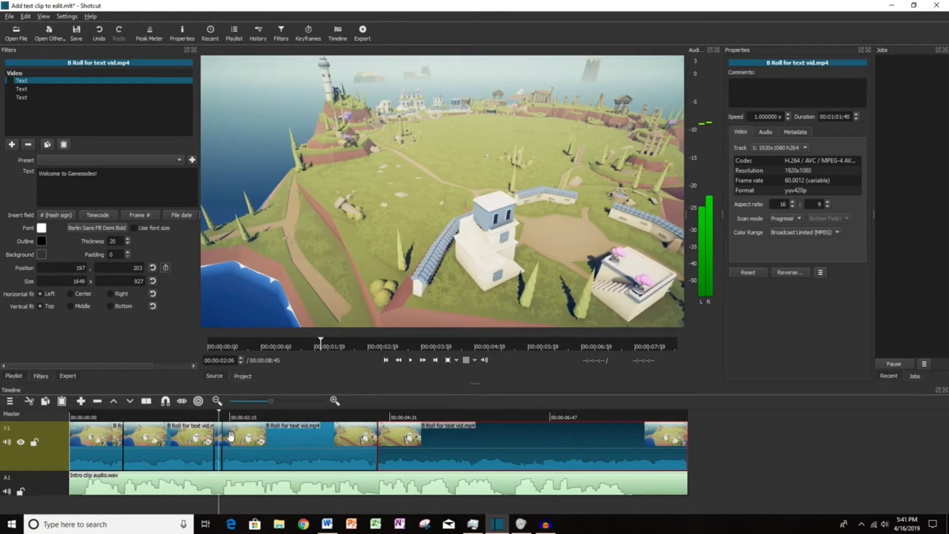
left_click(409, 359)
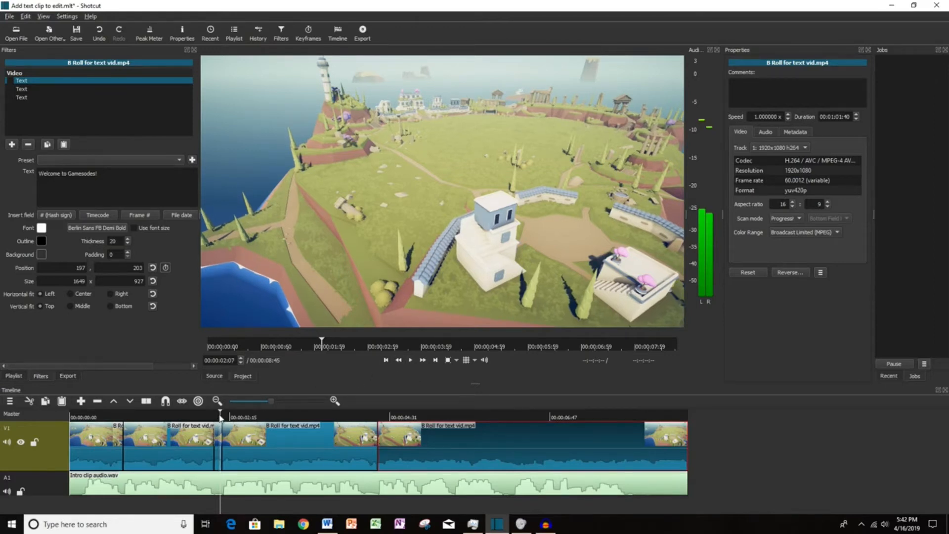
left_click_drag(222, 418, 253, 419)
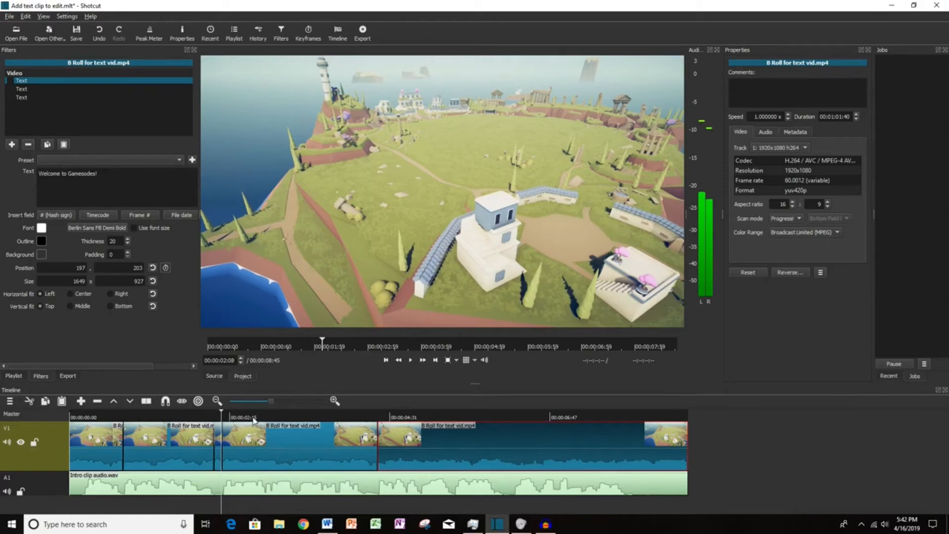
left_click(409, 360)
left_click(410, 360)
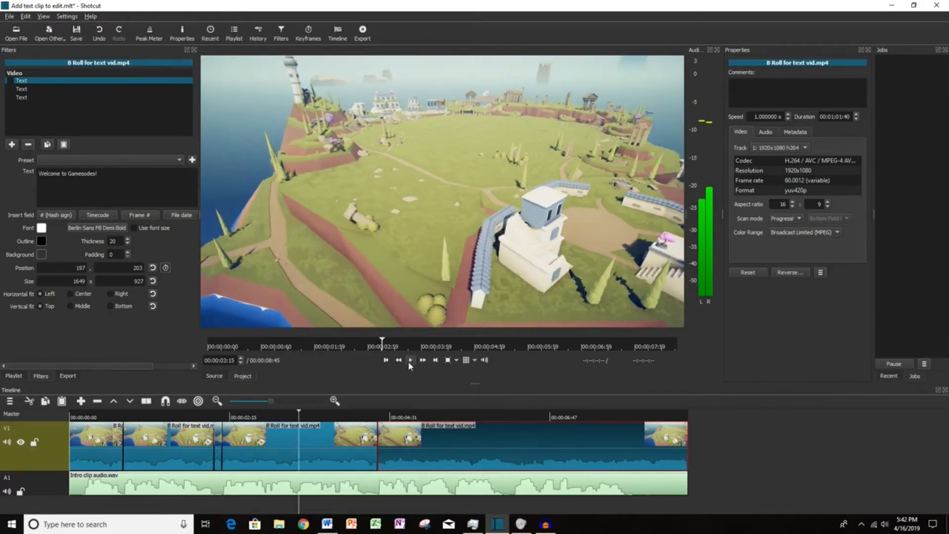
left_click_drag(300, 418, 294, 419)
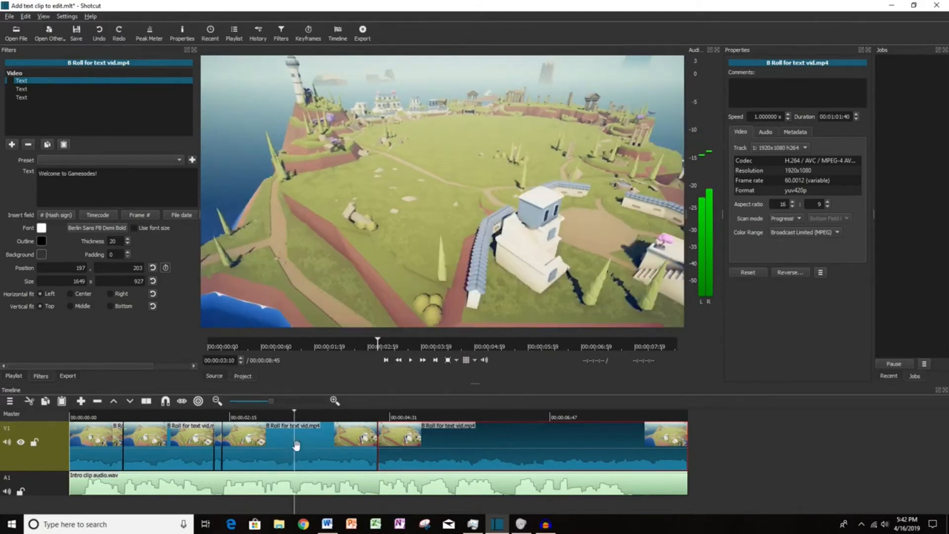
- Enable the first Text filter on the 00:00:02:09 segment, reading "If you're new to the channel," in a box about 1855 x 1072 at 44, 174
left_click(267, 449)
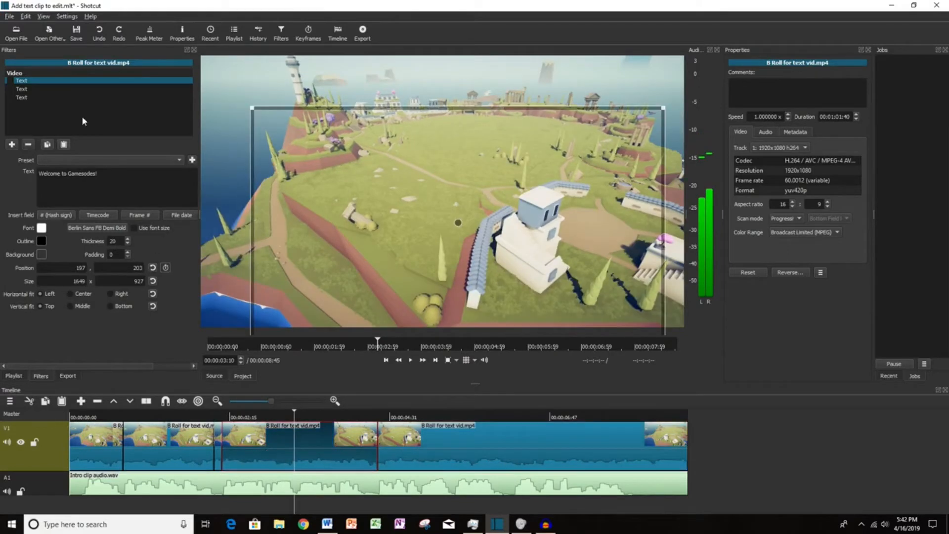
left_click(10, 80)
type("If y")
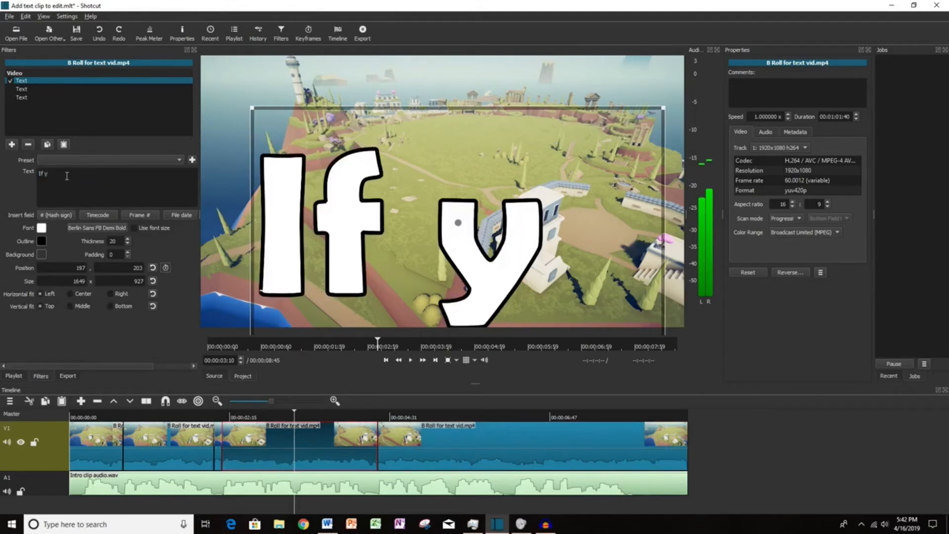
type("ou're new to th")
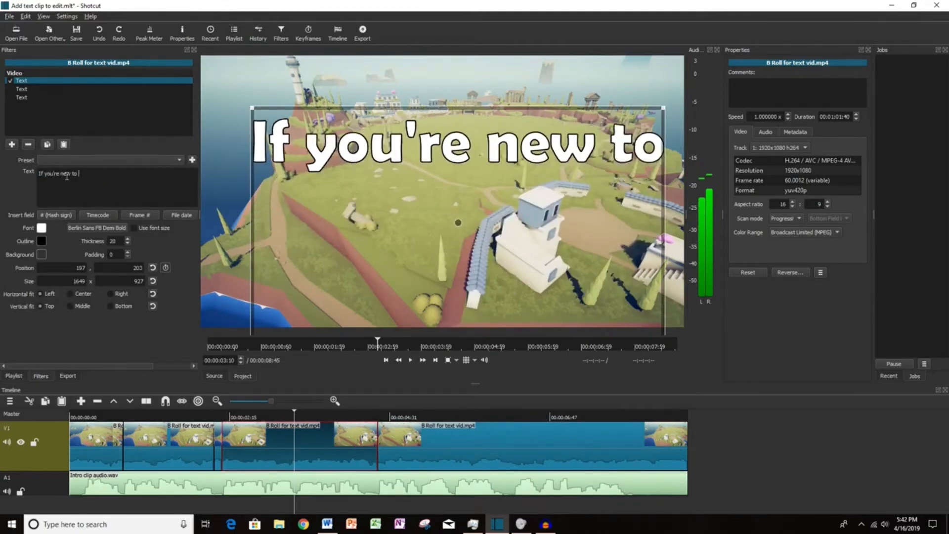
type("e channel")
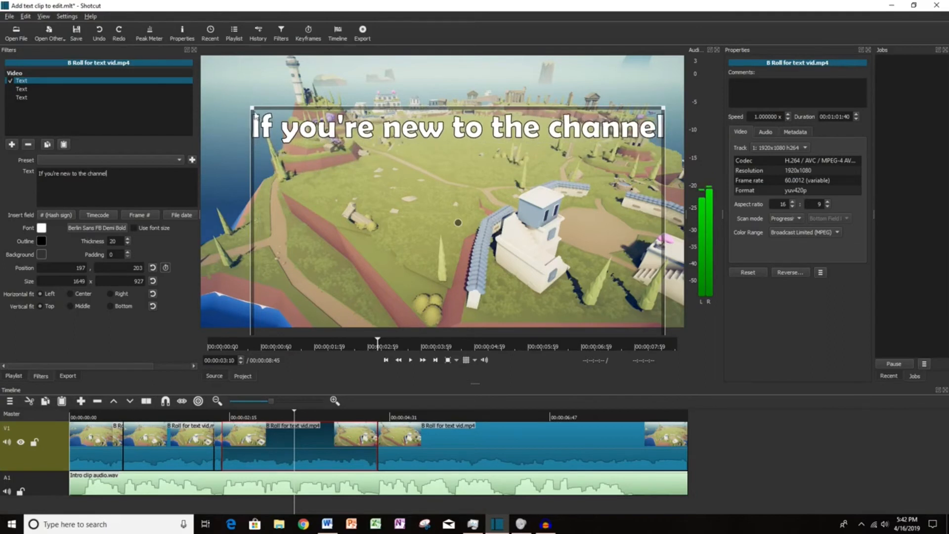
left_click_drag(253, 109, 212, 100)
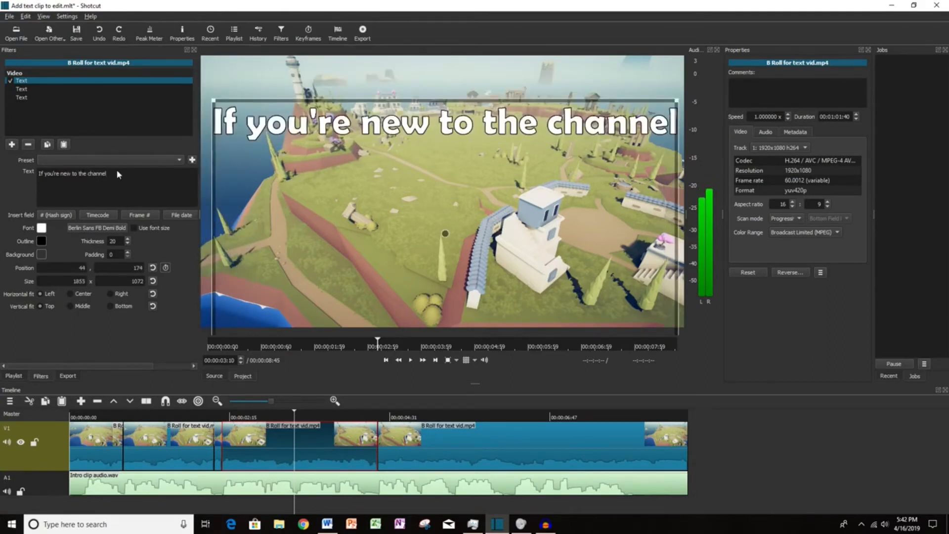
type(",")
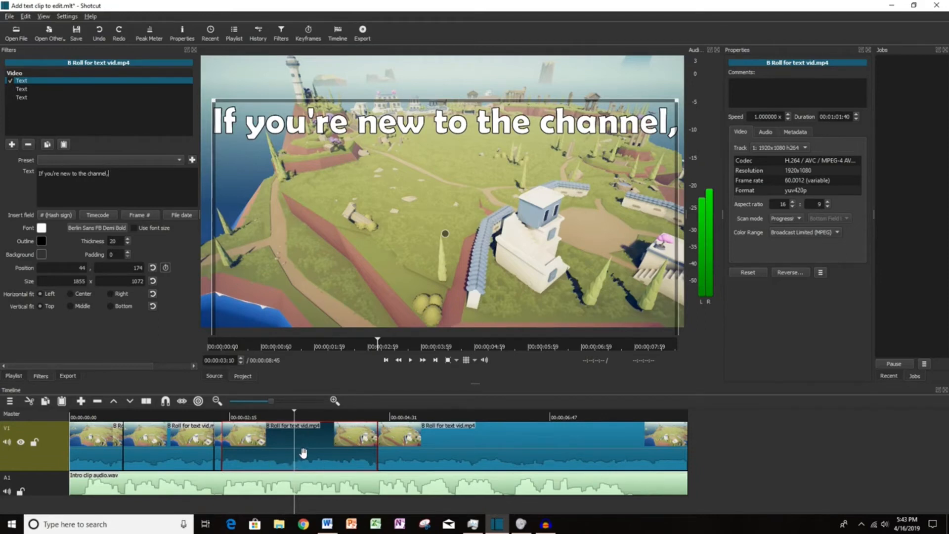
- Split the "If you're new to the channel," segment at 00:00:03:10, check both parts and select the second one
key("s")
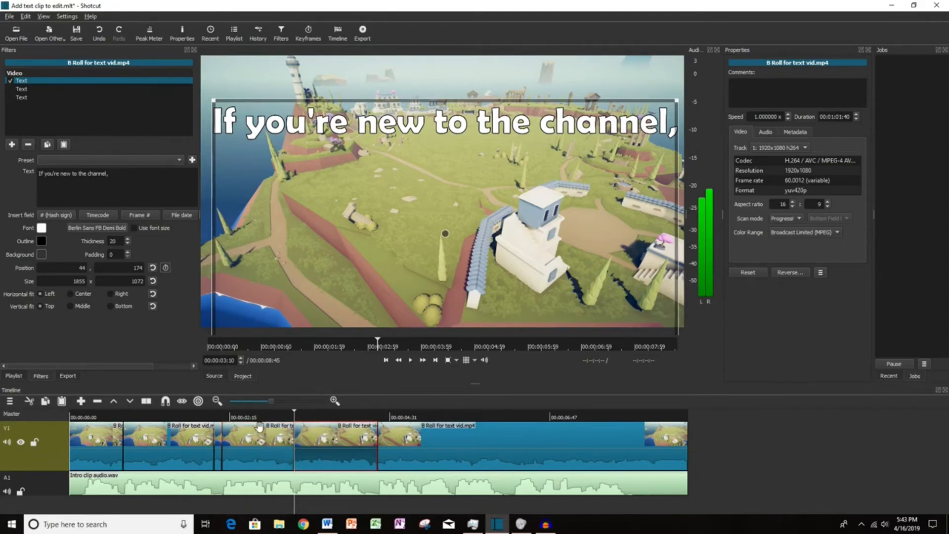
left_click(255, 441)
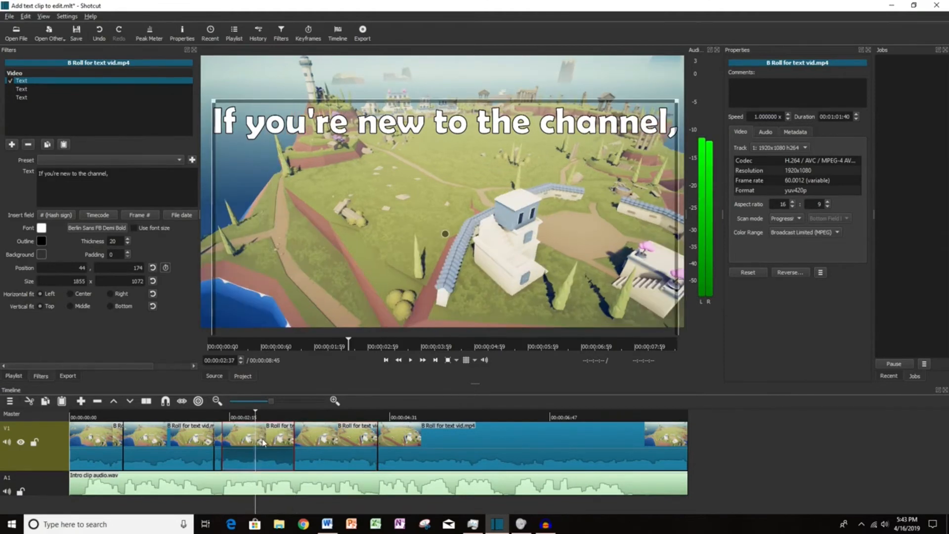
left_click(322, 423)
left_click(335, 447)
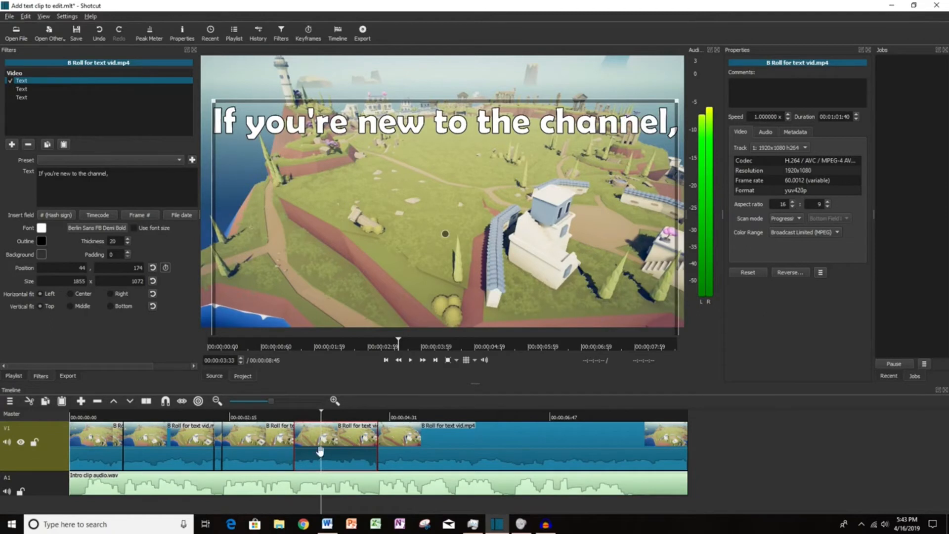
- Play back the audio around the 00:00:03:10 cut and place the playhead at 00:00:03:34
left_click(285, 419)
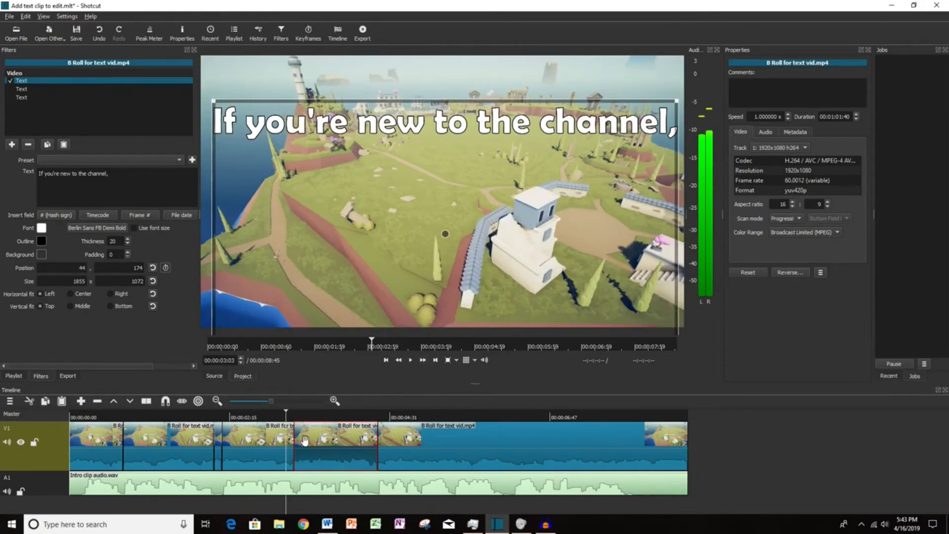
mouse_move(301, 420)
left_mouse_down()
mouse_move(313, 420)
mouse_move(294, 420)
left_mouse_up()
left_click(411, 361)
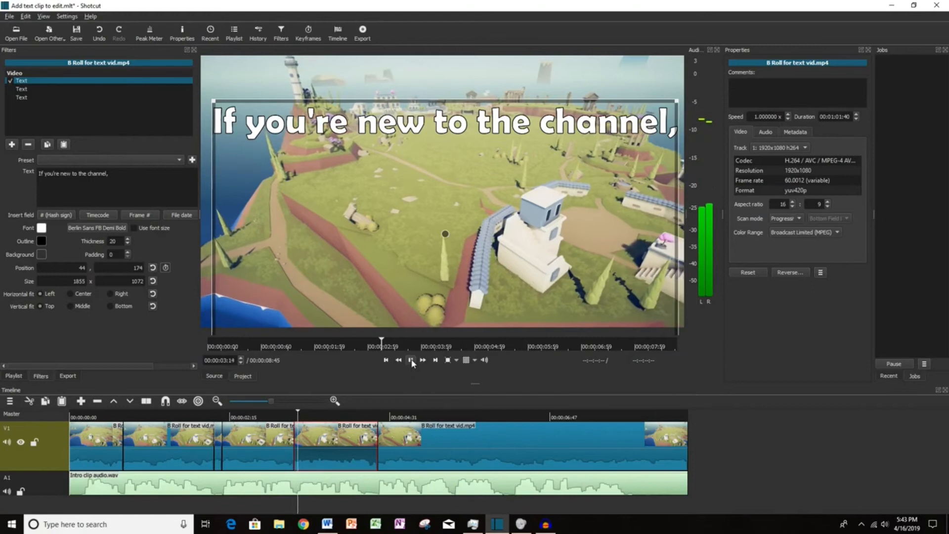
mouse_move(316, 418)
left_mouse_down()
mouse_move(303, 417)
mouse_move(323, 421)
left_mouse_up()
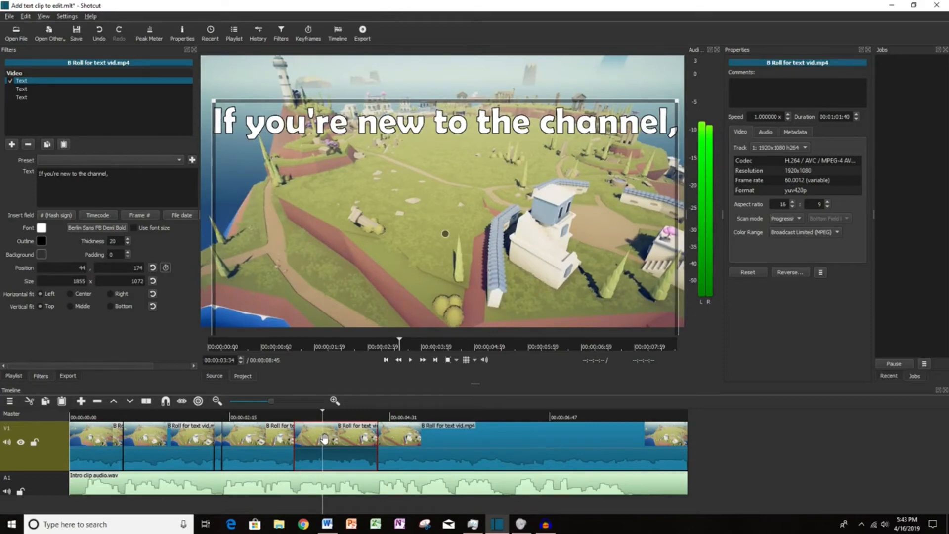
- Enable the second Text filter reading "PLEASE" at position 96, 344, and split the segment at 00:00:03:34
left_click(11, 90)
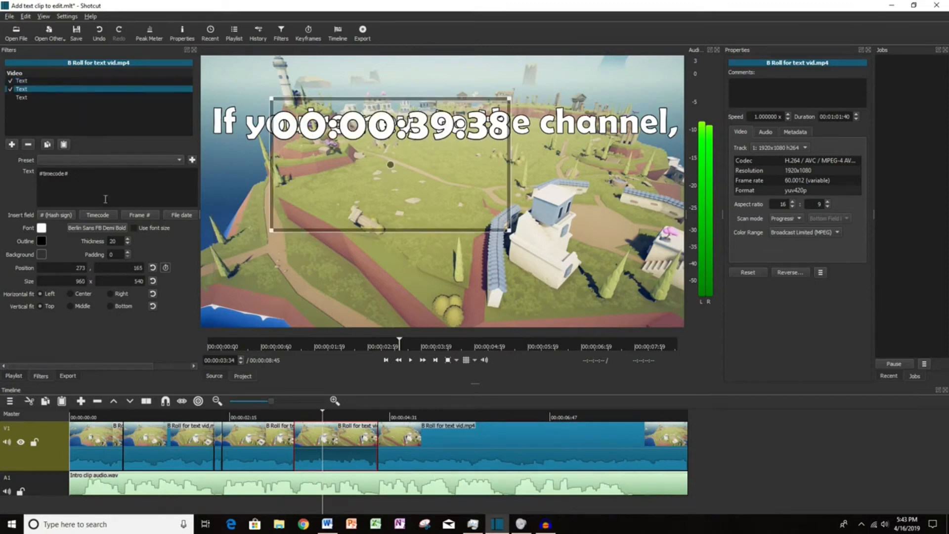
double_click(60, 173)
type("PLEASE")
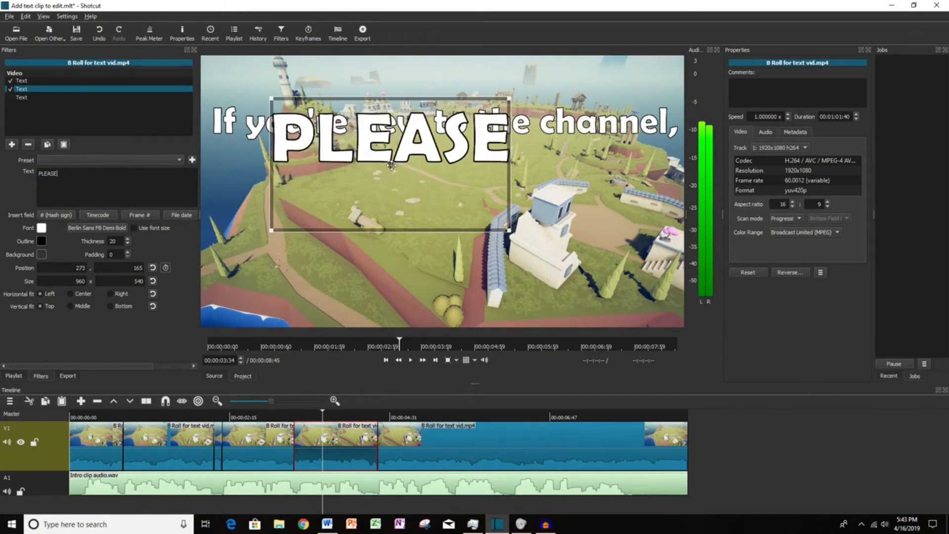
left_click_drag(388, 168, 343, 216)
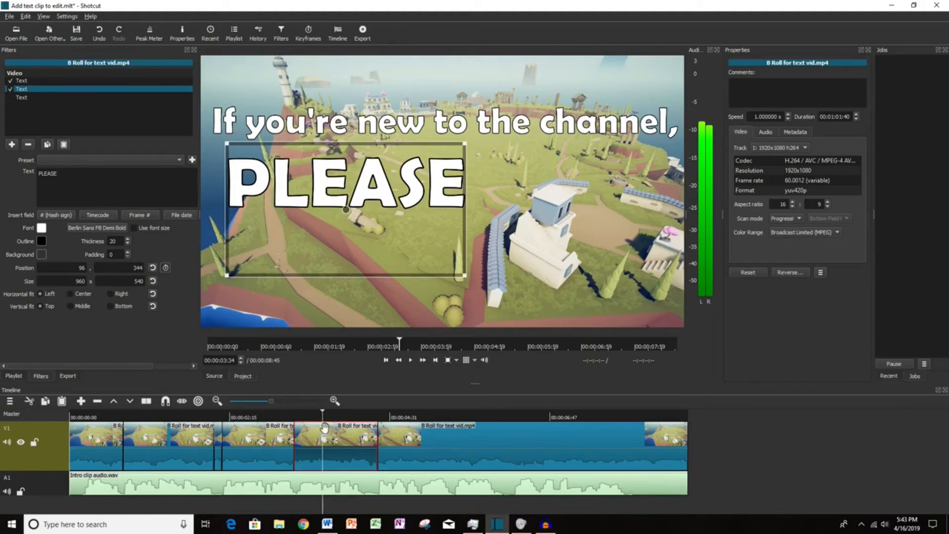
key("s")
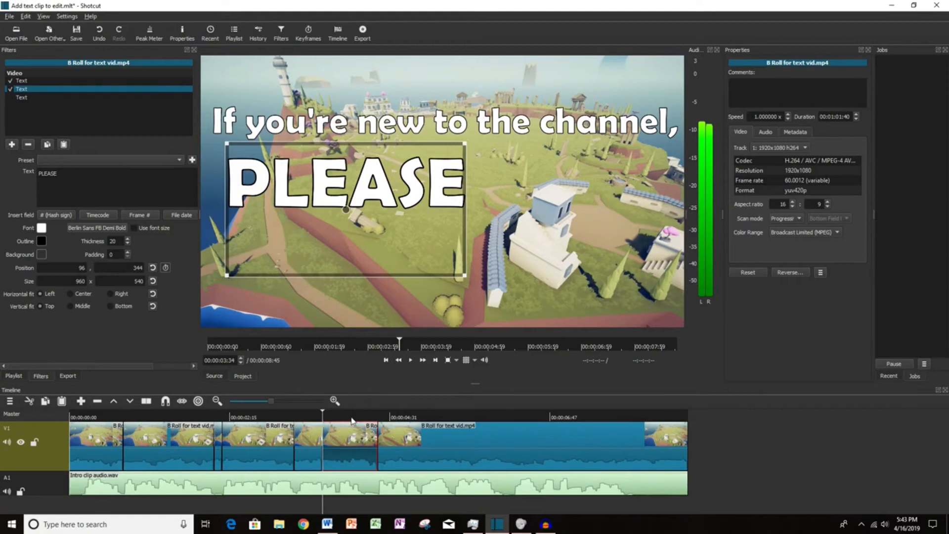
- Enable the third Text filter on the segment after 00:00:03:34, reading "subscribe!" in a box about 1182 x 711 at 558, 615
left_click(351, 420)
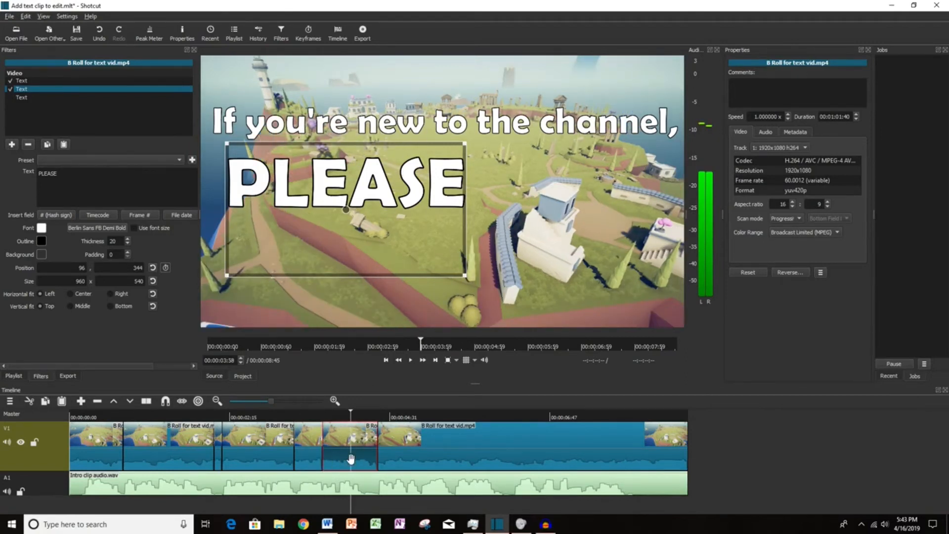
left_click(348, 420)
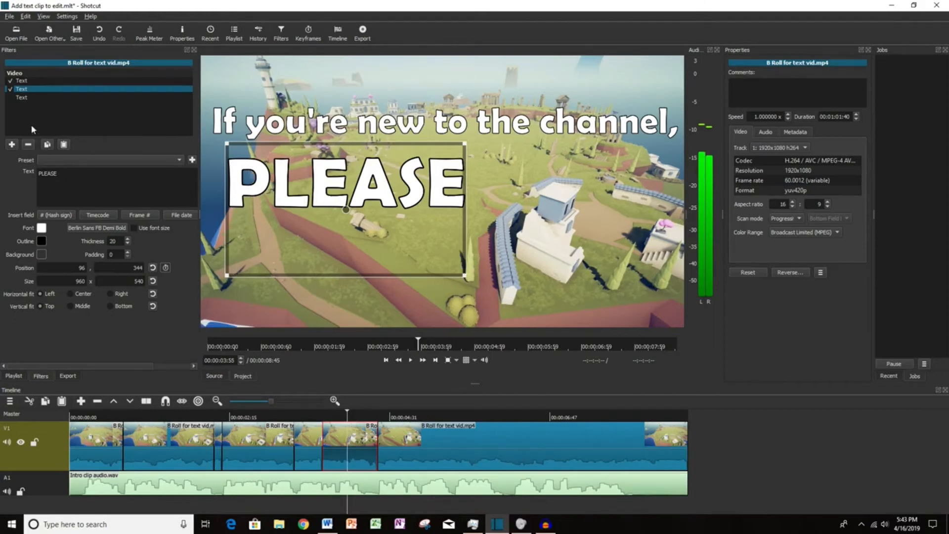
left_click(11, 98)
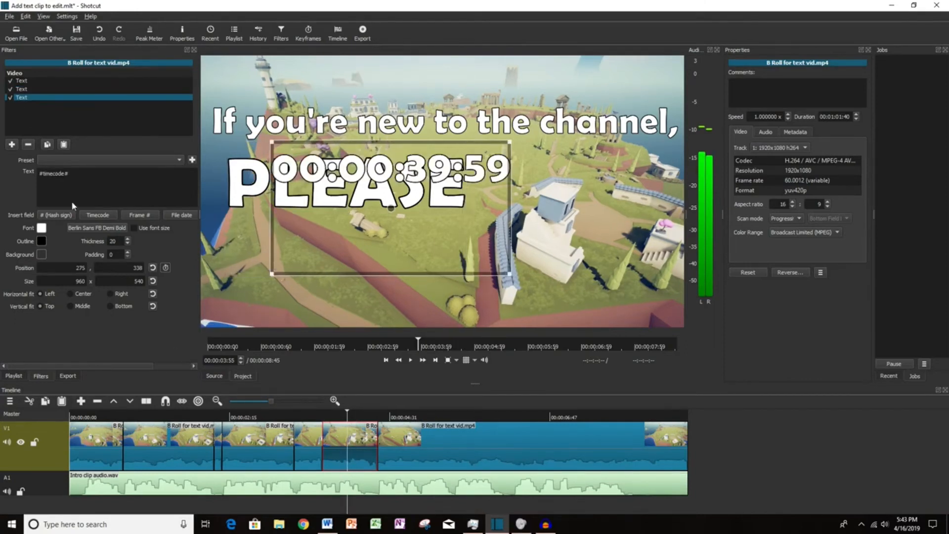
double_click(61, 175)
type("S")
key("BackSpace")
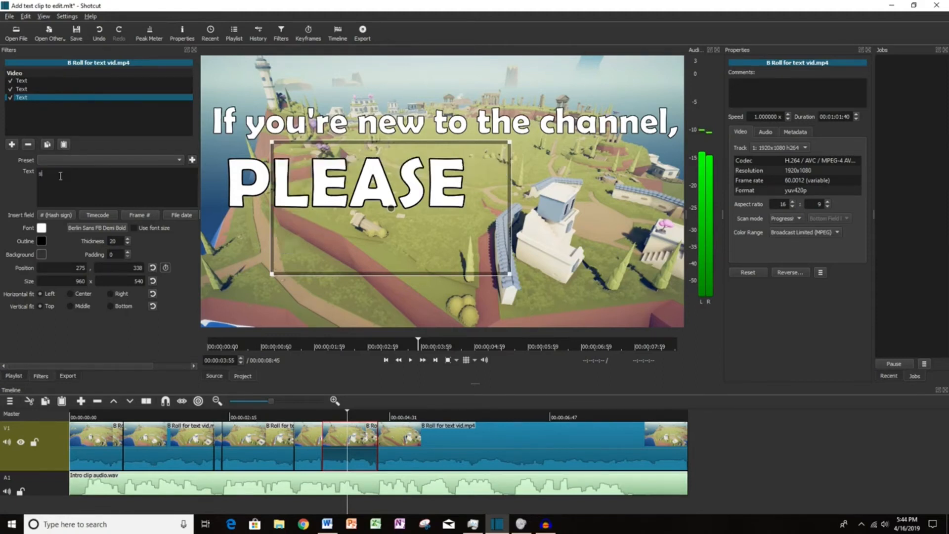
type("subscribe!")
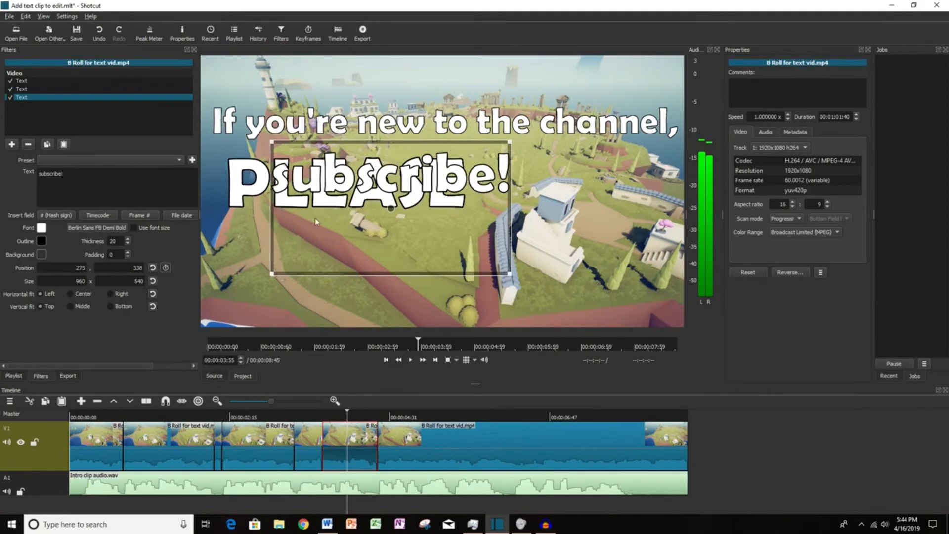
left_click_drag(271, 274, 216, 320)
left_click_drag(364, 231, 492, 303)
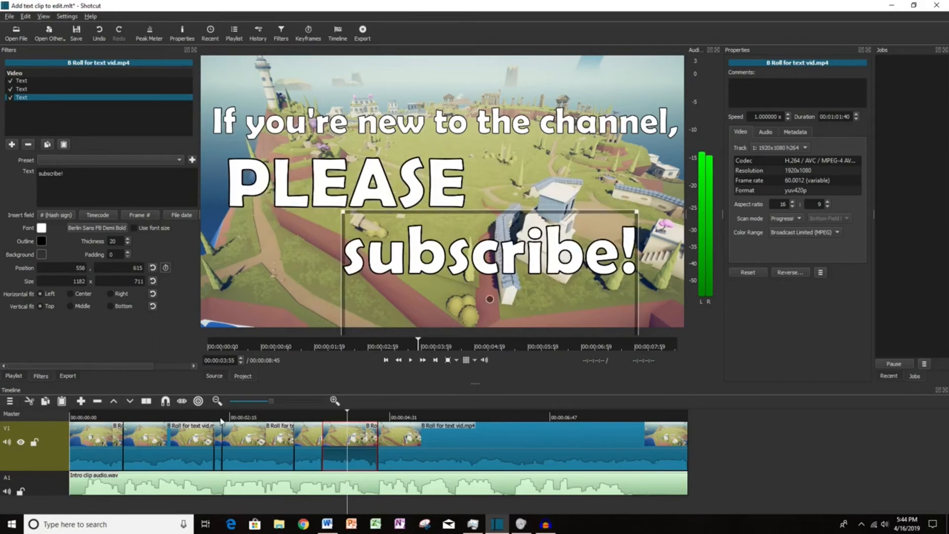
- Play back the "If you're new to the channel," / "PLEASE" / "subscribe!" caption sequence from just before it starts
left_click(218, 423)
left_click(410, 360)
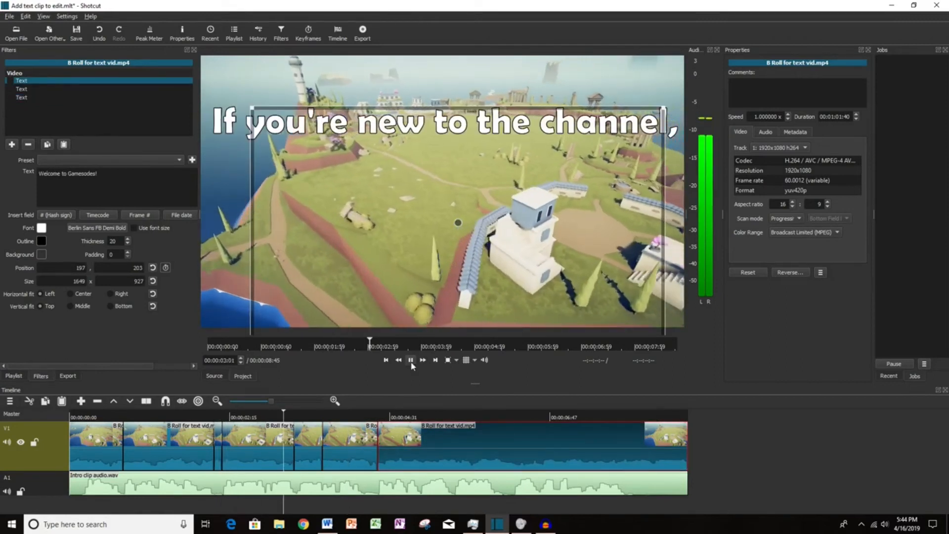
left_click(411, 362)
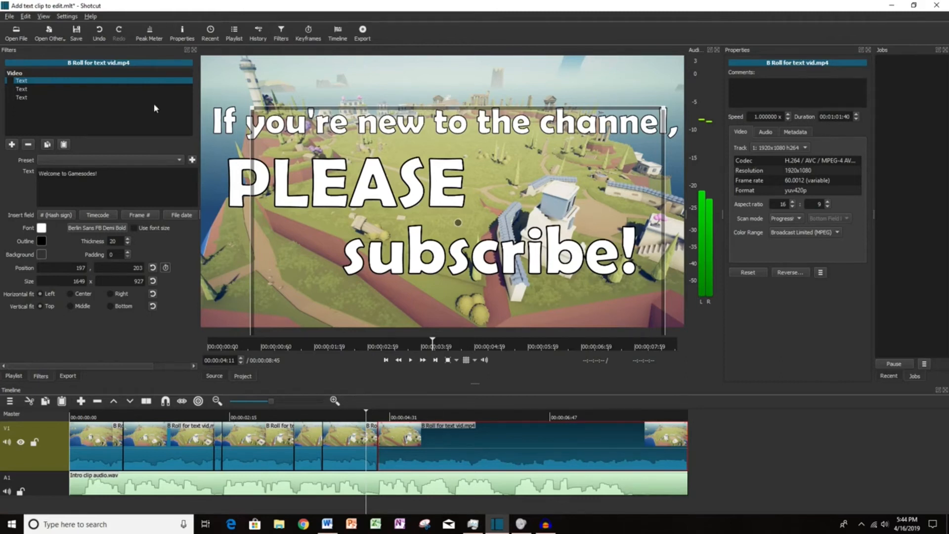
- Add a Crop filter to the last V1 segment
left_click(11, 144)
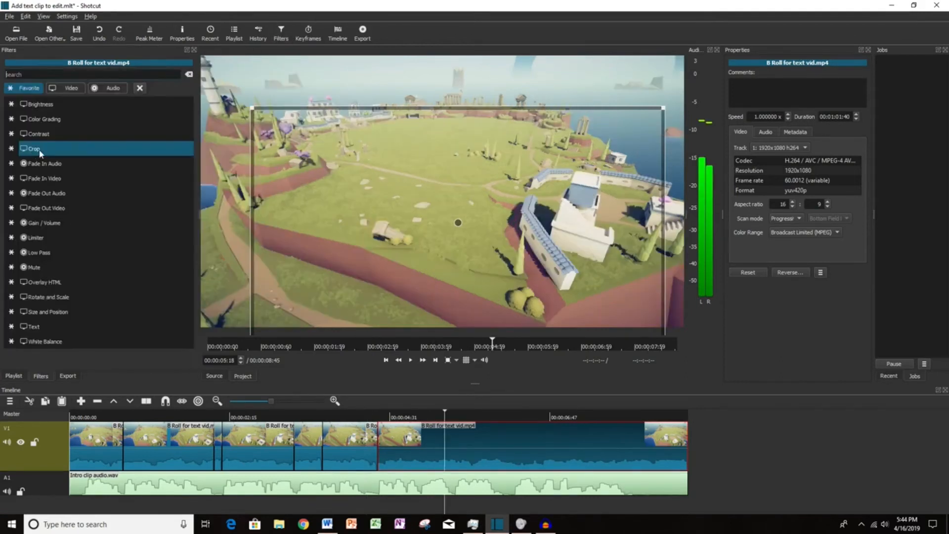
left_click(41, 154)
- Return the playhead to 00:00:02:07 and replay the timed captions against the audio
left_click(274, 417)
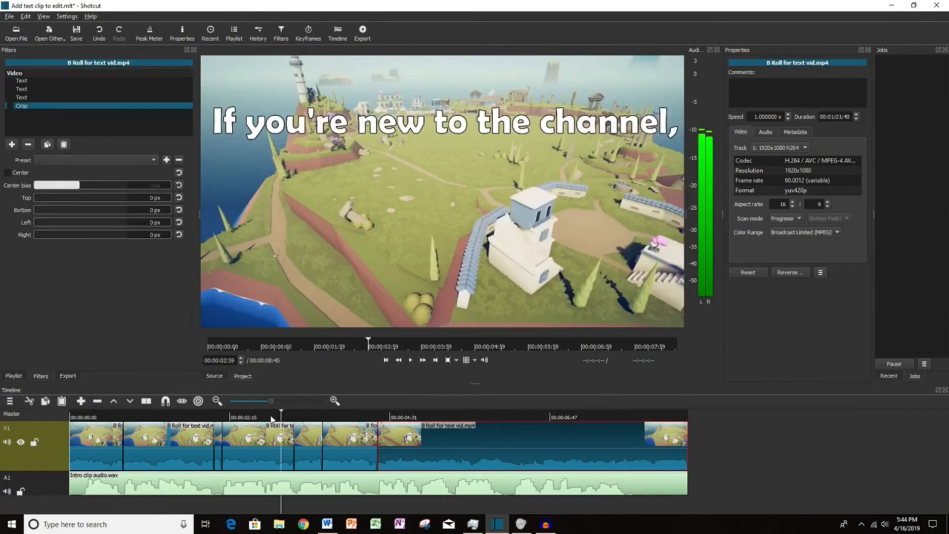
left_click(278, 417)
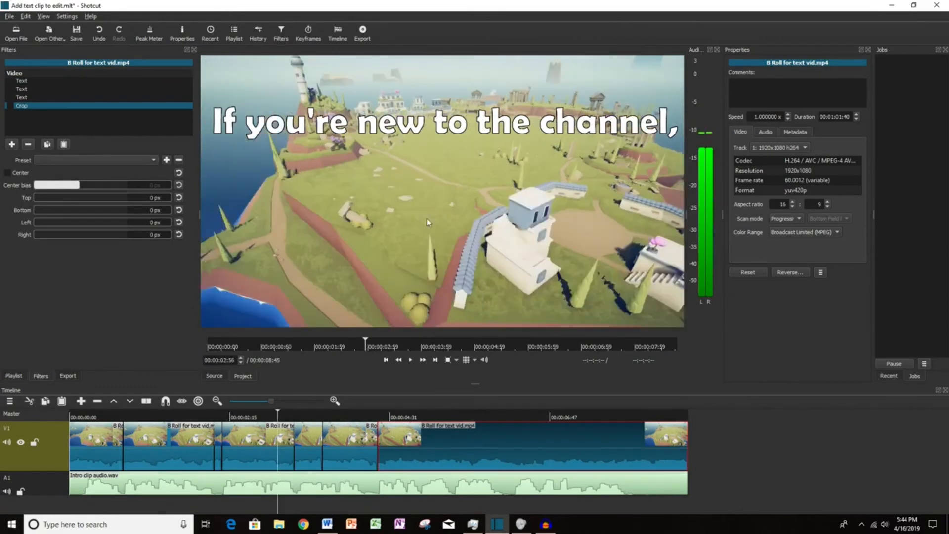
left_click(219, 417)
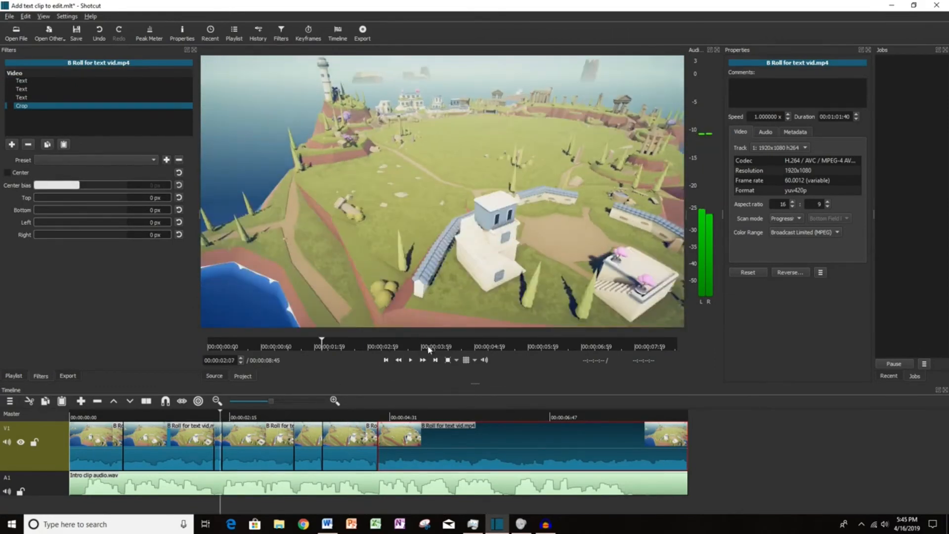
left_click(412, 361)
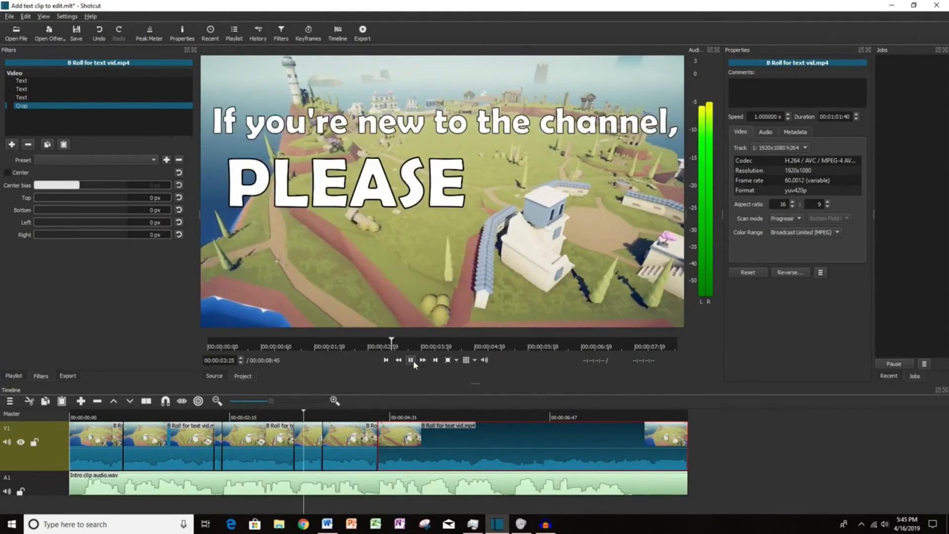
left_click(413, 360)
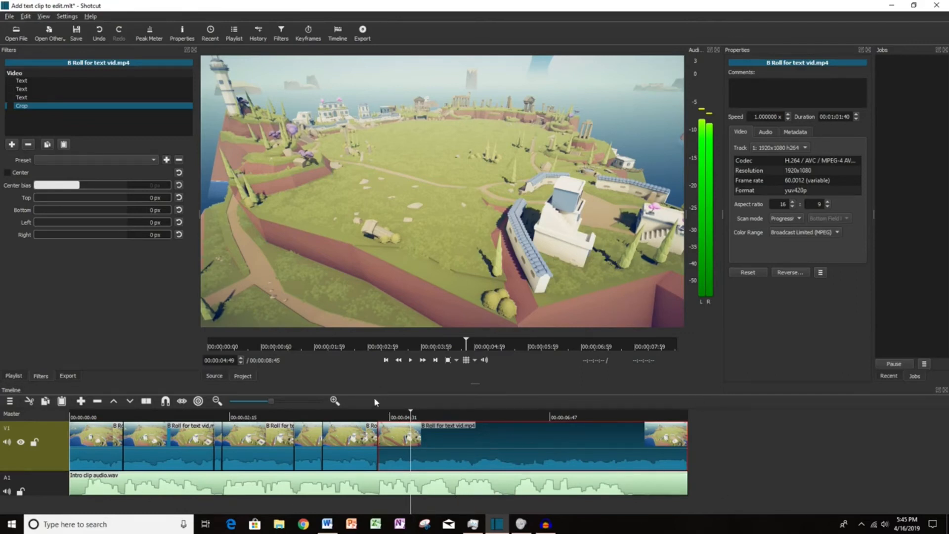
- Place the playhead at 00:00:00:11 and add a second video track, V2, to the timeline
left_click(92, 417)
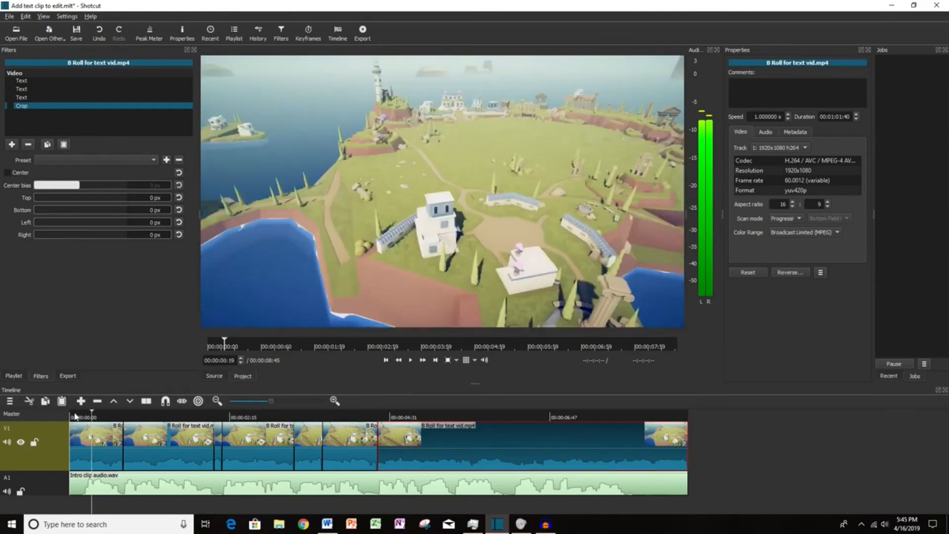
left_click(75, 417)
left_click(82, 417)
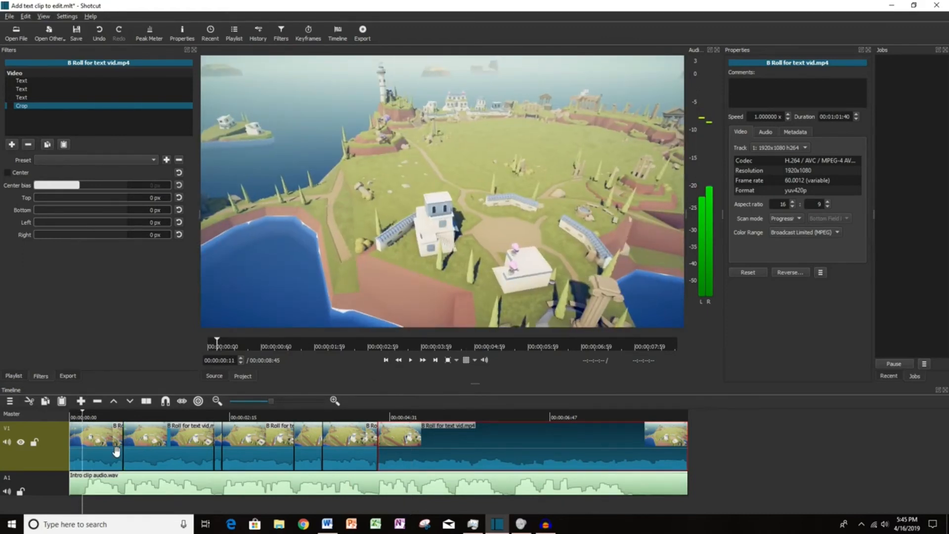
left_click(10, 400)
left_click(46, 403)
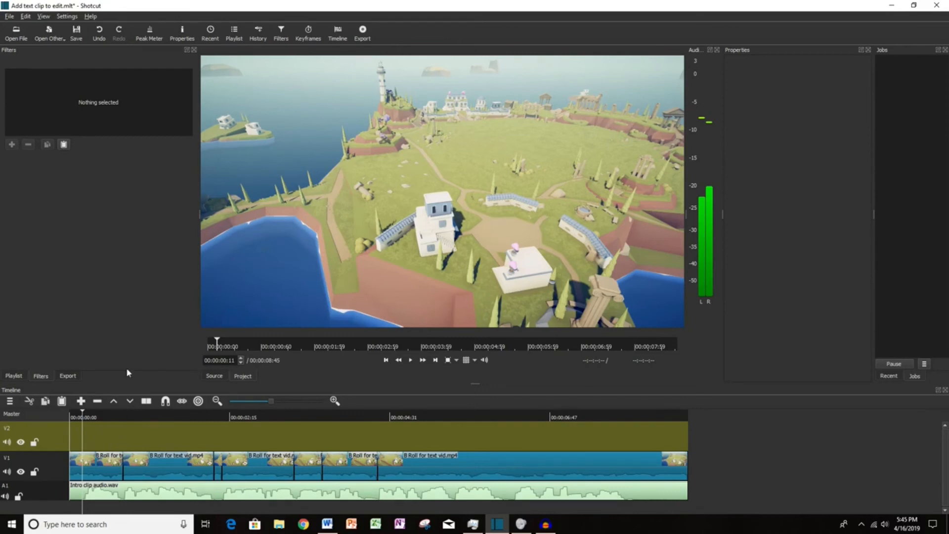
- Create a transparent Color clip and add it to the playlist
left_click(49, 34)
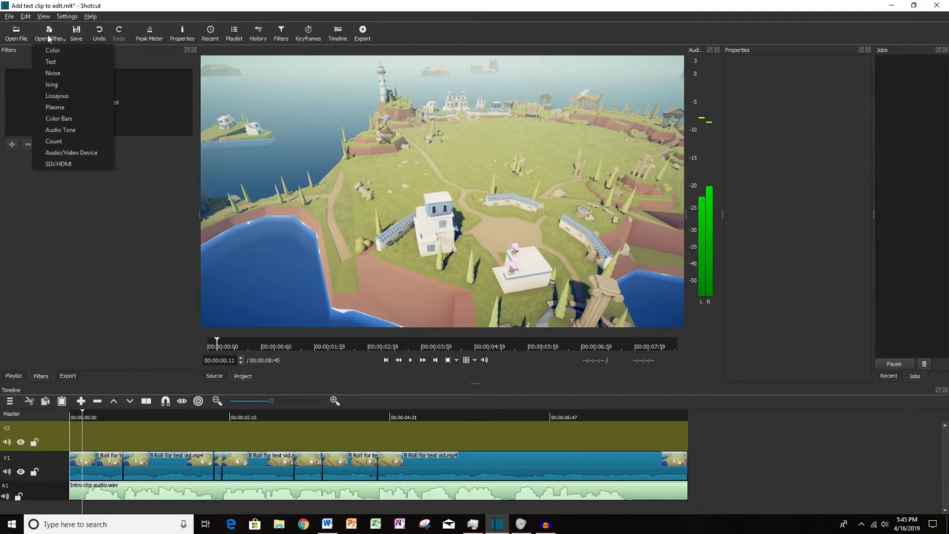
left_click(59, 56)
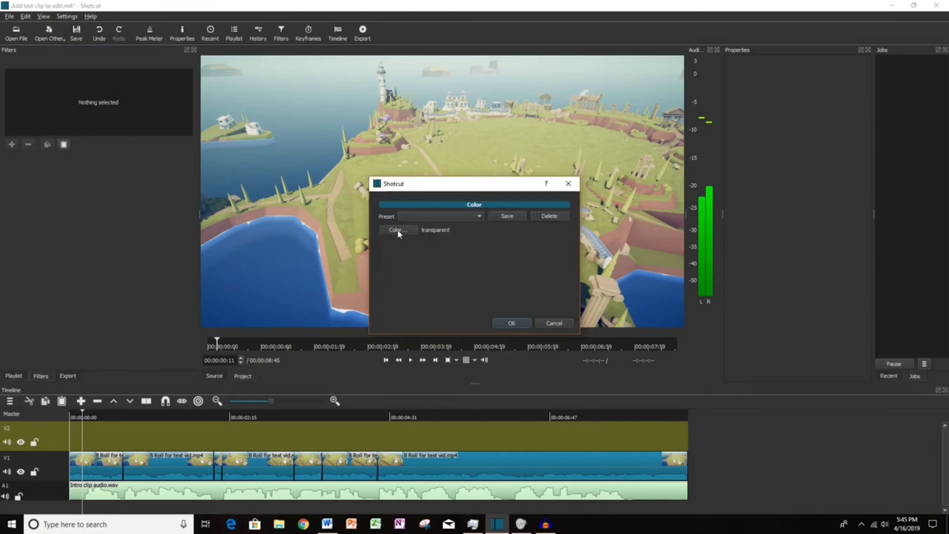
left_click(510, 324)
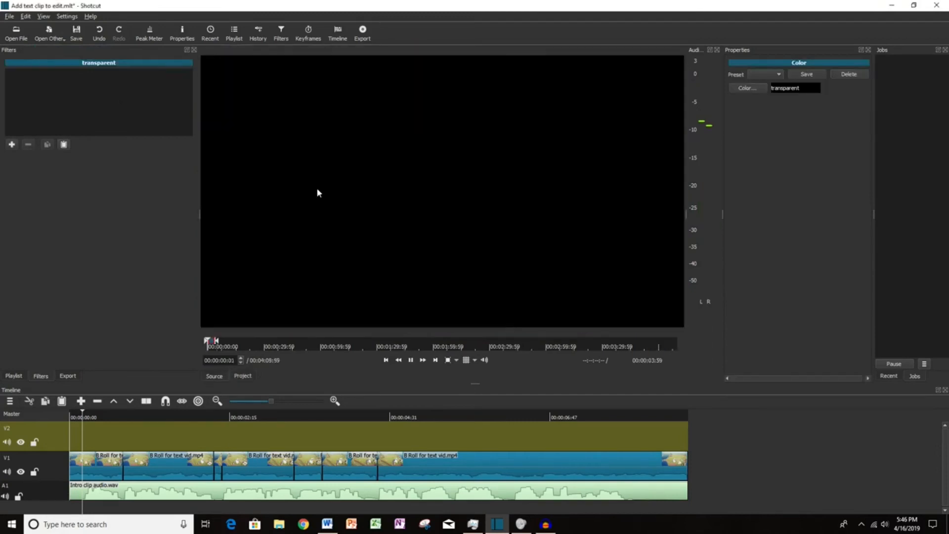
left_click(226, 38)
left_click_drag(484, 175, 68, 134)
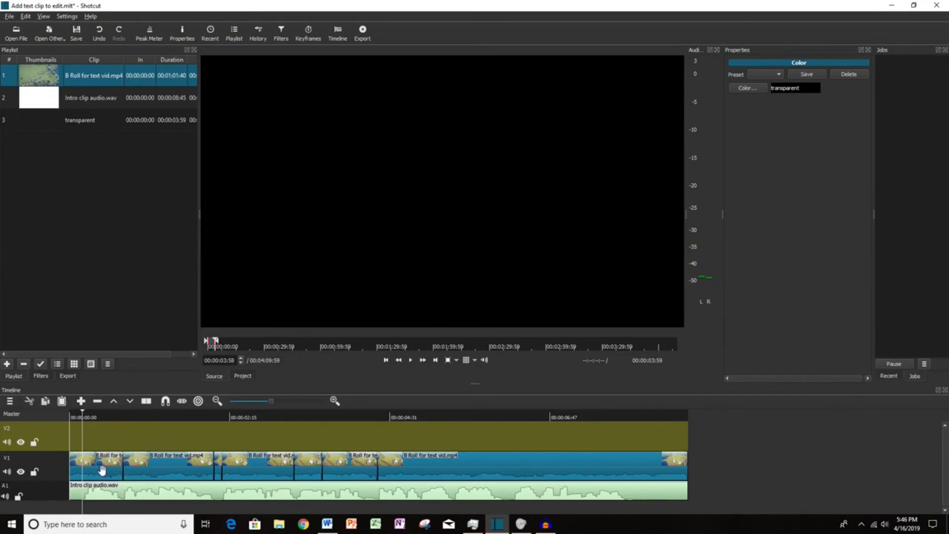
- Place the transparent clip on V2 starting at about 00:00:00:12 and trim its end to the first V1 cut
left_click_drag(74, 121, 156, 441)
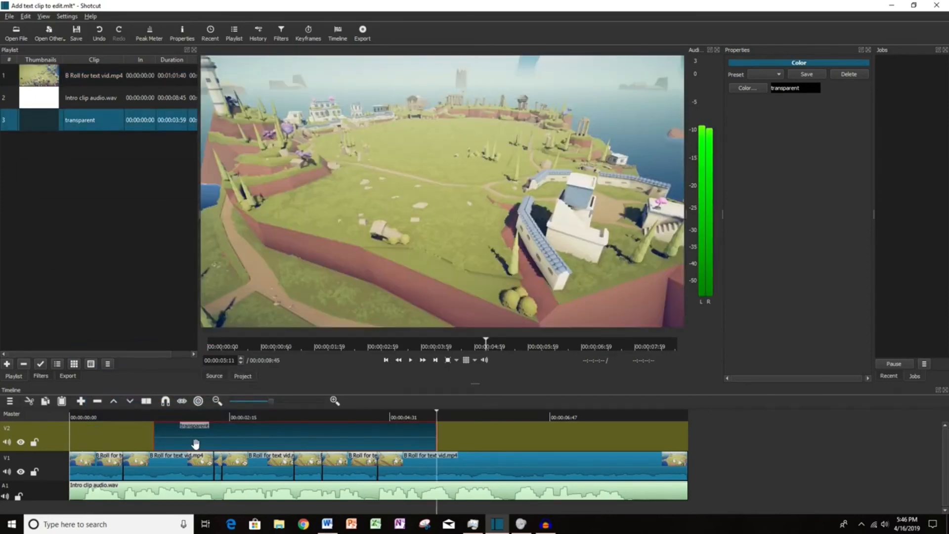
left_click_drag(228, 437, 151, 440)
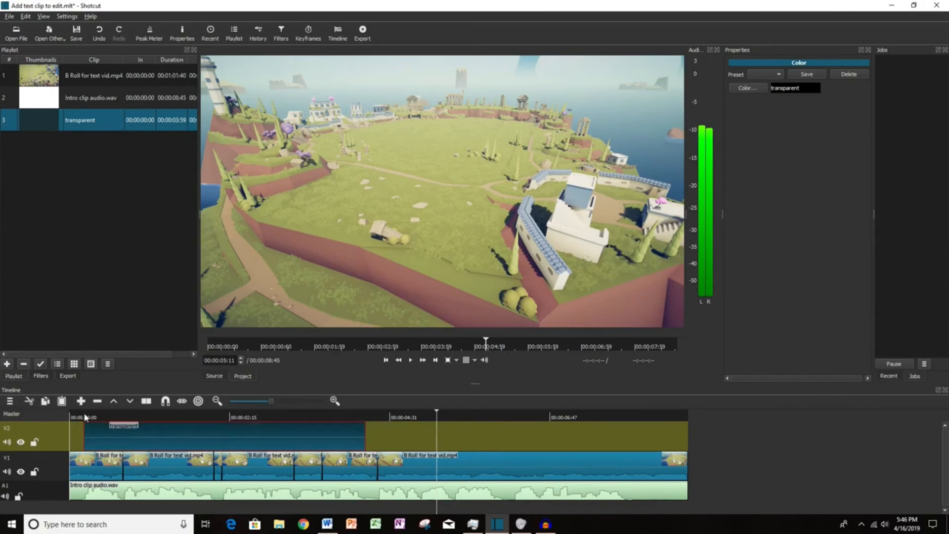
left_click(85, 417)
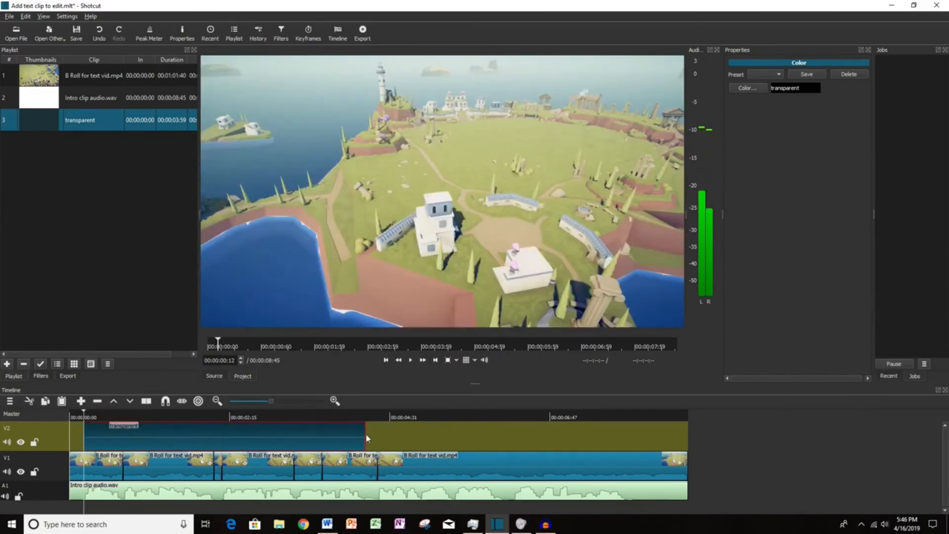
left_click_drag(364, 434, 115, 434)
- Add a Text filter with the Top Left preset to the transparent clip on V2, with the playhead at 00:00:00:27
left_click(101, 419)
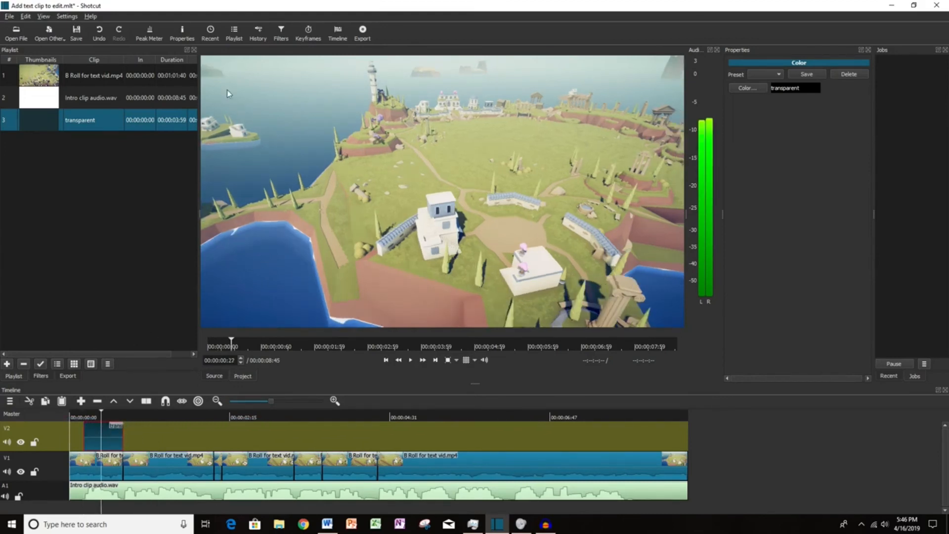
left_click(284, 41)
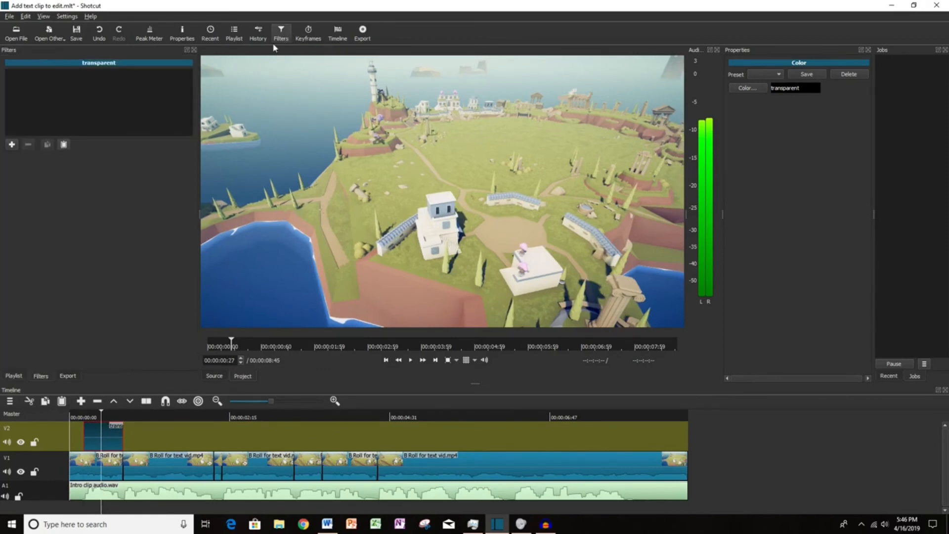
left_click(13, 146)
left_click(31, 327)
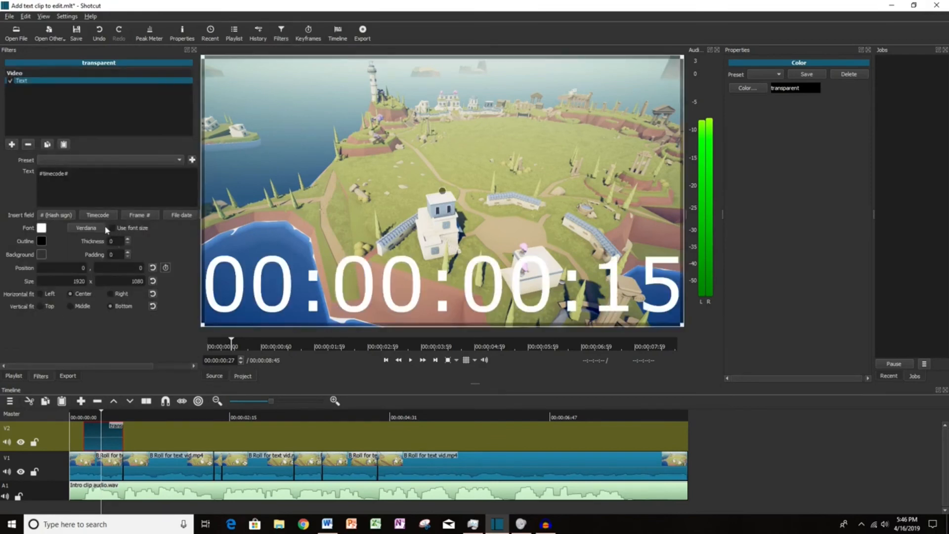
left_click(88, 162)
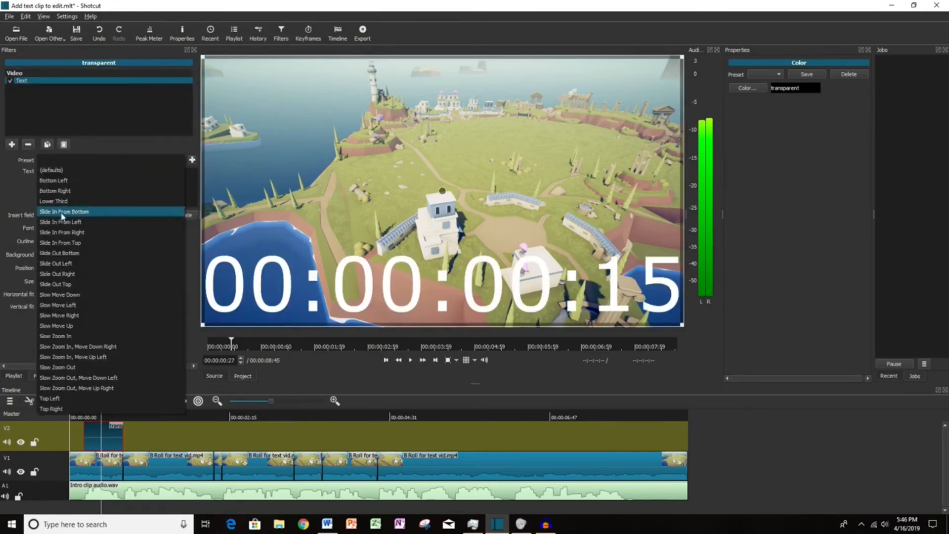
left_click(68, 386)
- Set the caption font to Berlin Sans FB Demi Bold and the outline thickness to 20
left_click(92, 228)
type("ber")
scroll(415, 232, "down", 1)
left_click(408, 240)
left_click(516, 337)
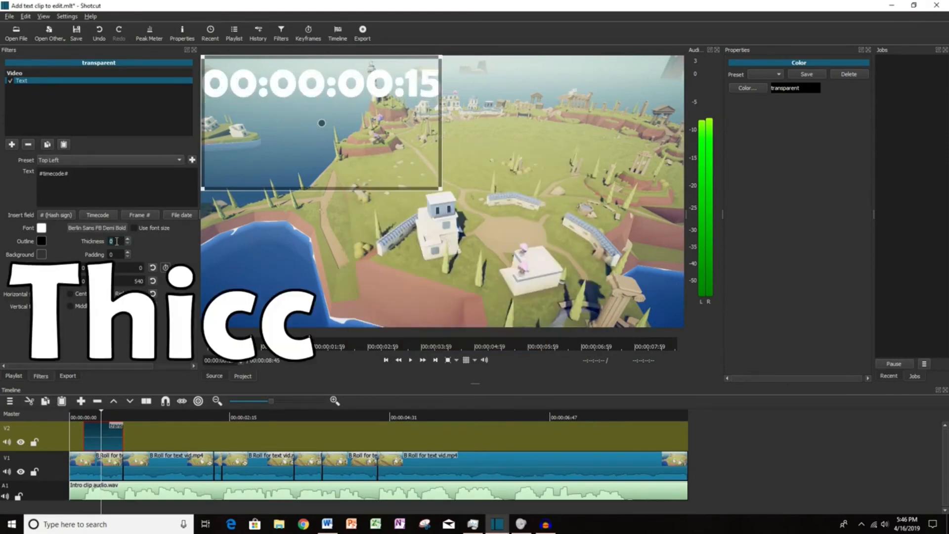
type("20")
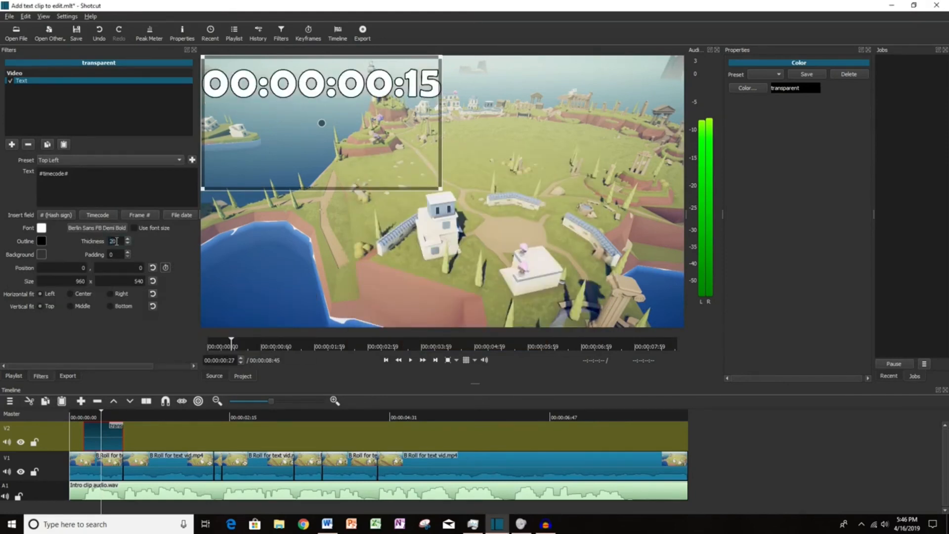
- Replace the timecode text with "HELLO!!!" and move the caption toward the frame's centre, at about position 444, 202
double_click(53, 174)
type("HELLO")
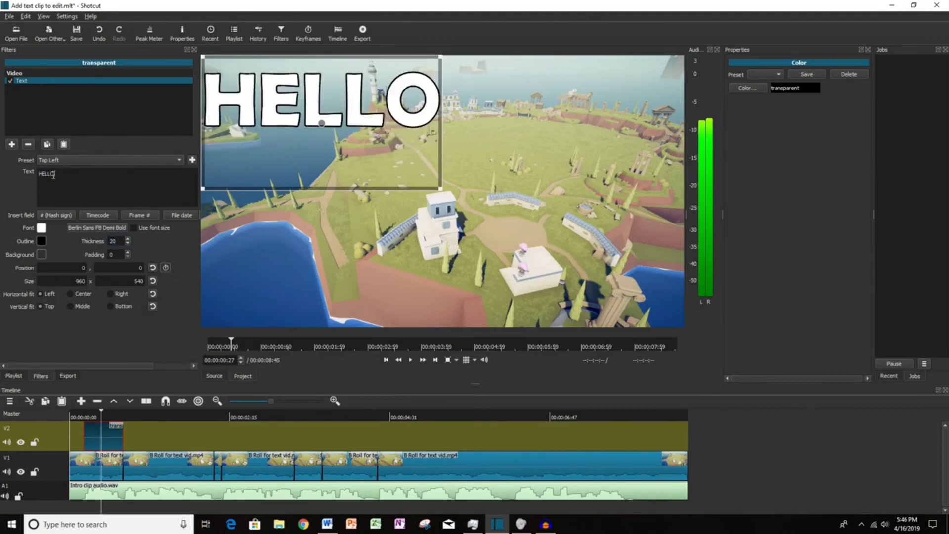
type("!!!")
left_click_drag(322, 124, 438, 176)
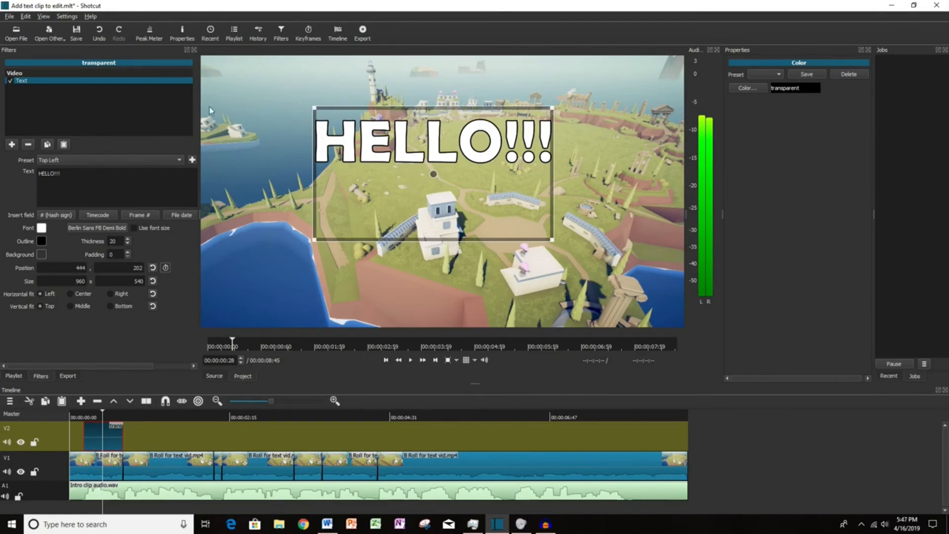
- Add a Rotate and Scale filter with about -13.5° rotation, 140.7% scale, X offset -25 and Y offset 100
left_click(278, 39)
left_click(8, 145)
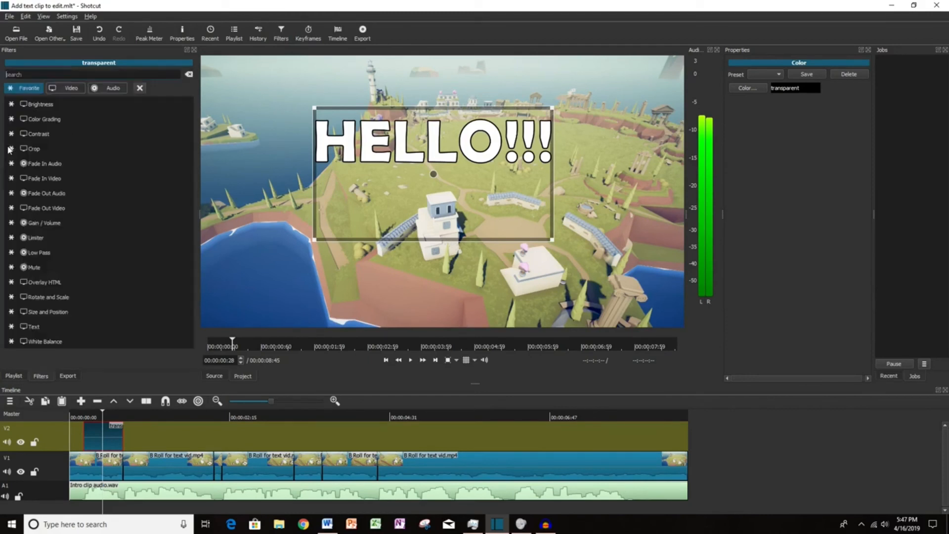
left_click(72, 89)
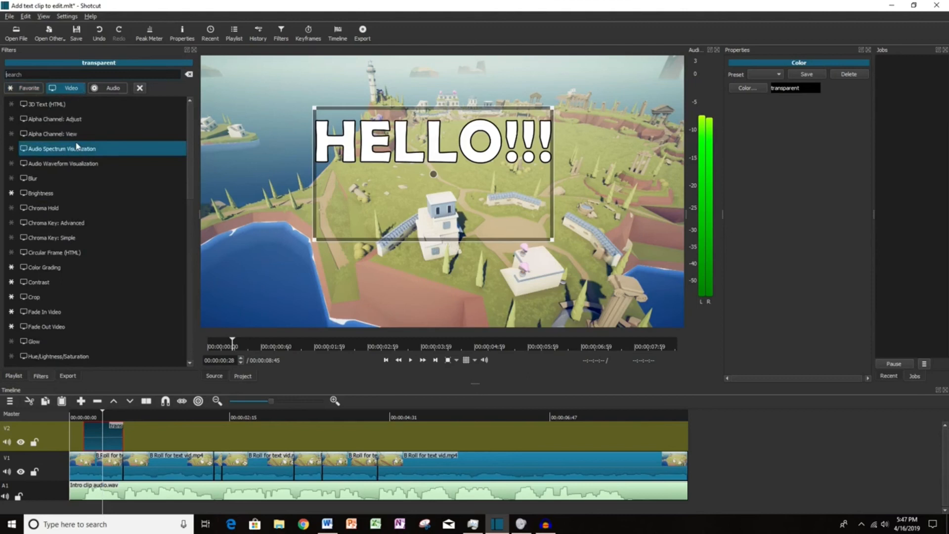
scroll(77, 146, "down", 7)
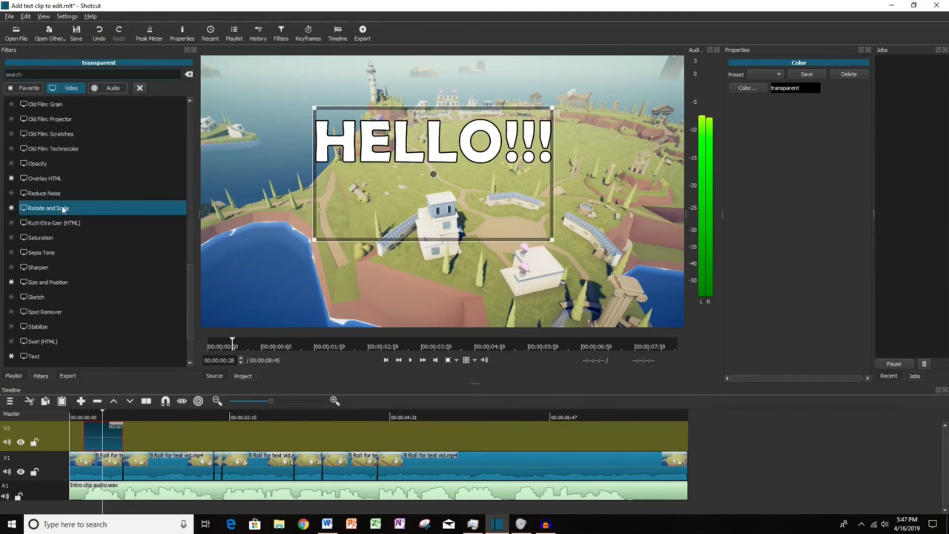
left_click(58, 210)
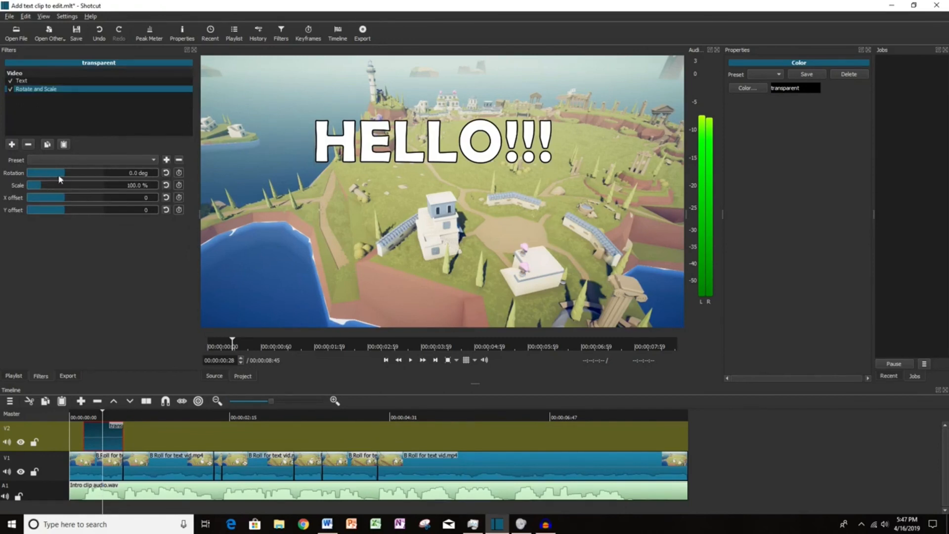
left_click_drag(65, 175, 50, 191)
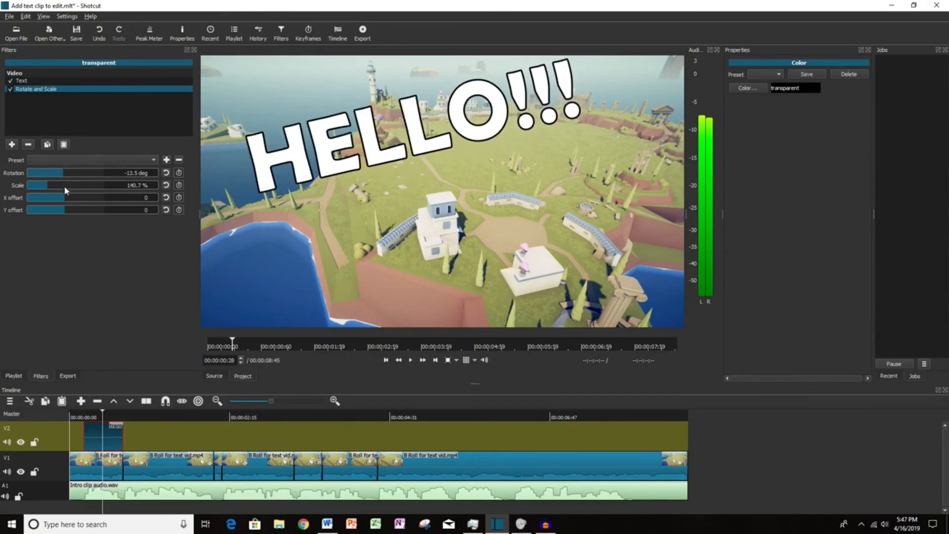
left_click_drag(57, 202, 68, 210)
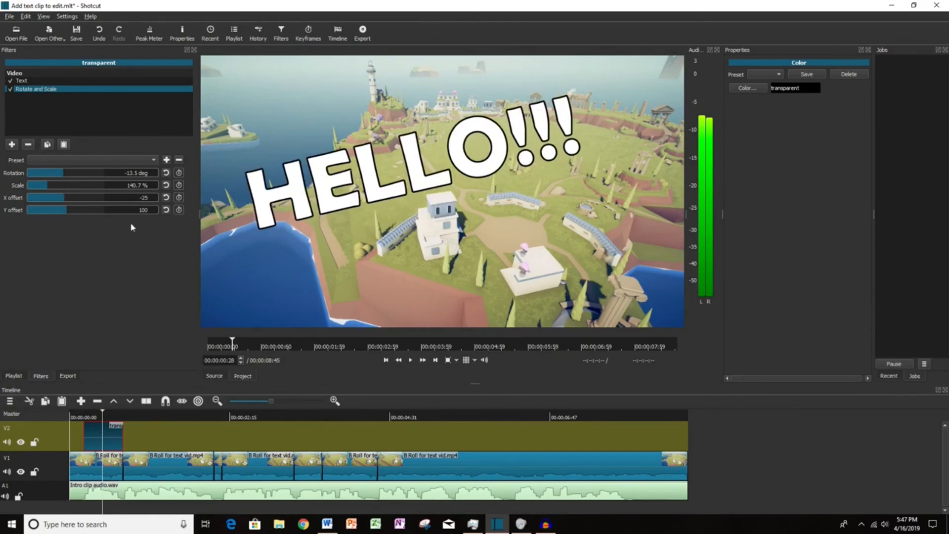
- Add a Size and Position filter to the transparent clip and apply the Shake 1 Second - Unscaled preset
left_click(12, 145)
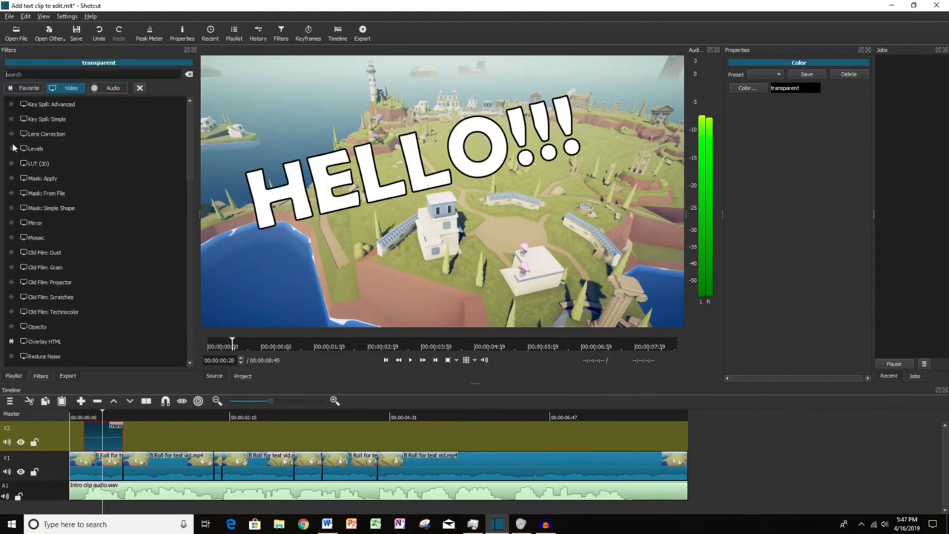
scroll(74, 214, "down", 5)
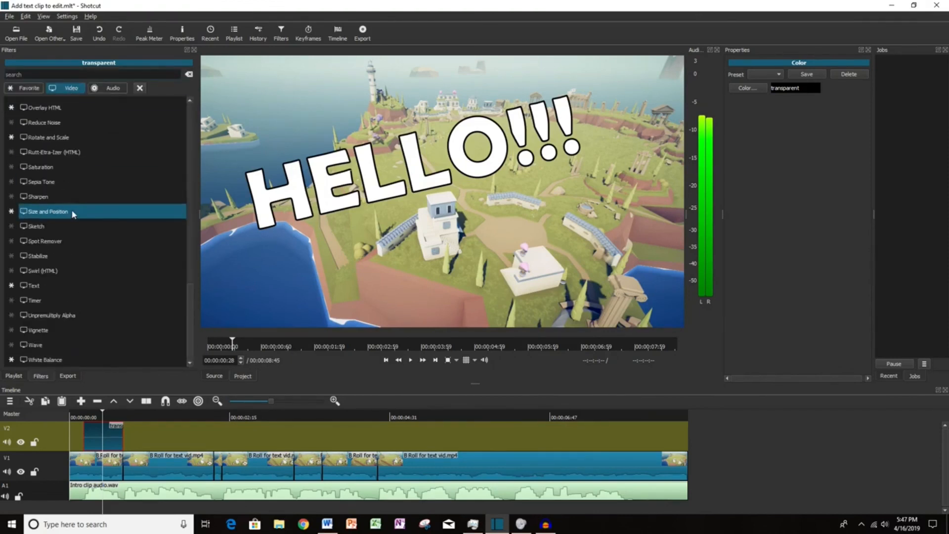
left_click(64, 216)
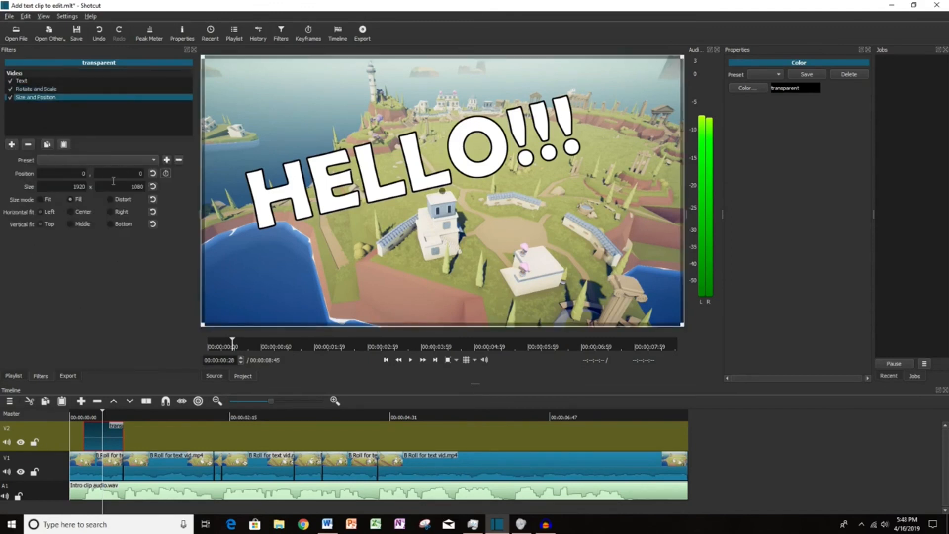
left_click(102, 159)
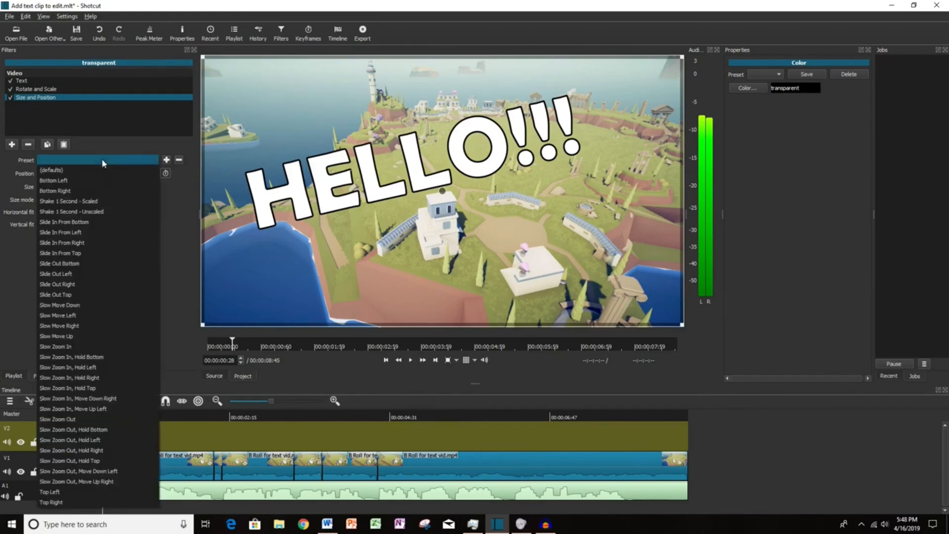
left_click(93, 202)
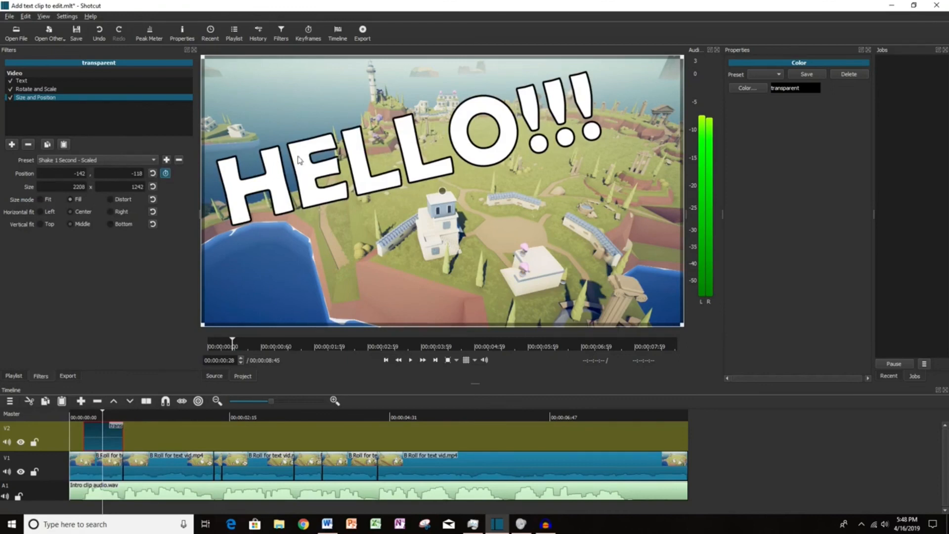
left_click(134, 159)
left_click(99, 171)
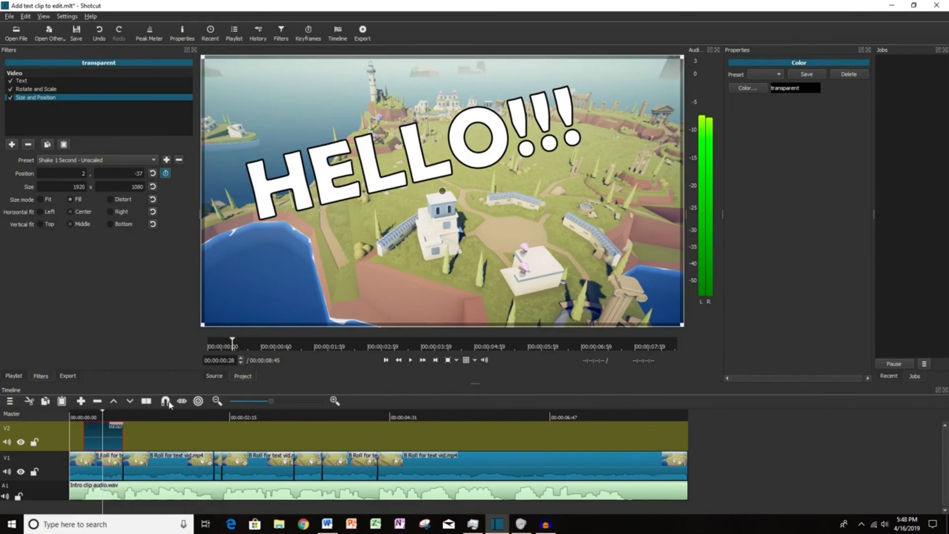
- Play the video twice from near its start to check the shaking HELLO!!! caption against the audio
left_click(79, 415)
left_click(410, 360)
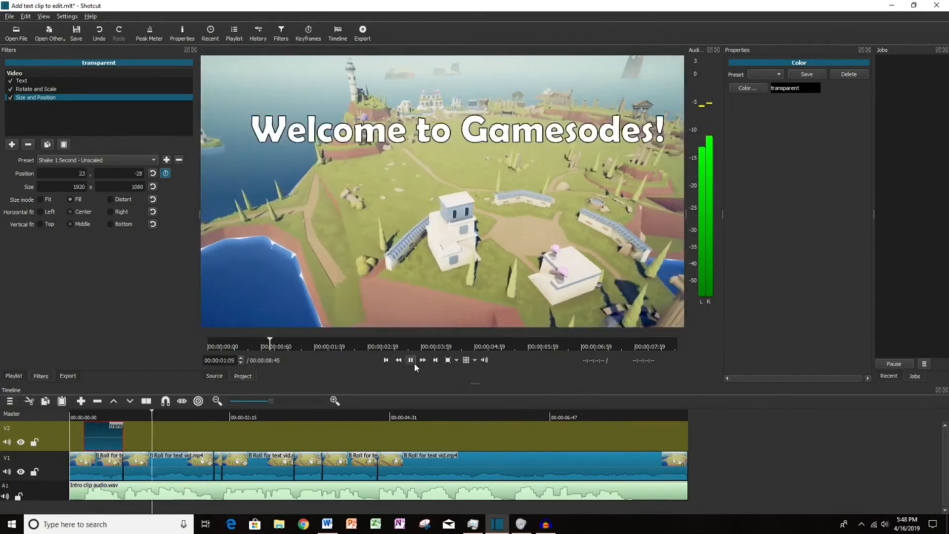
left_click(411, 360)
left_click(76, 417)
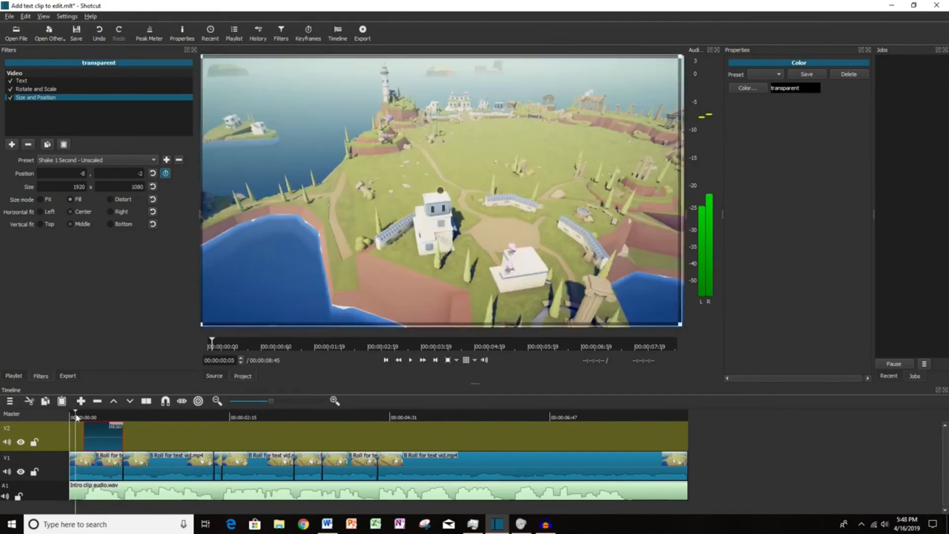
left_click(411, 360)
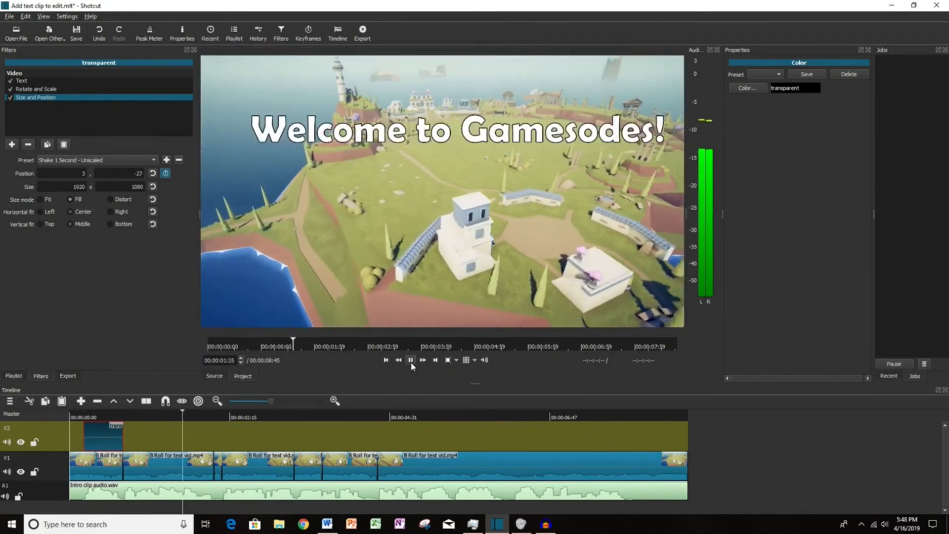